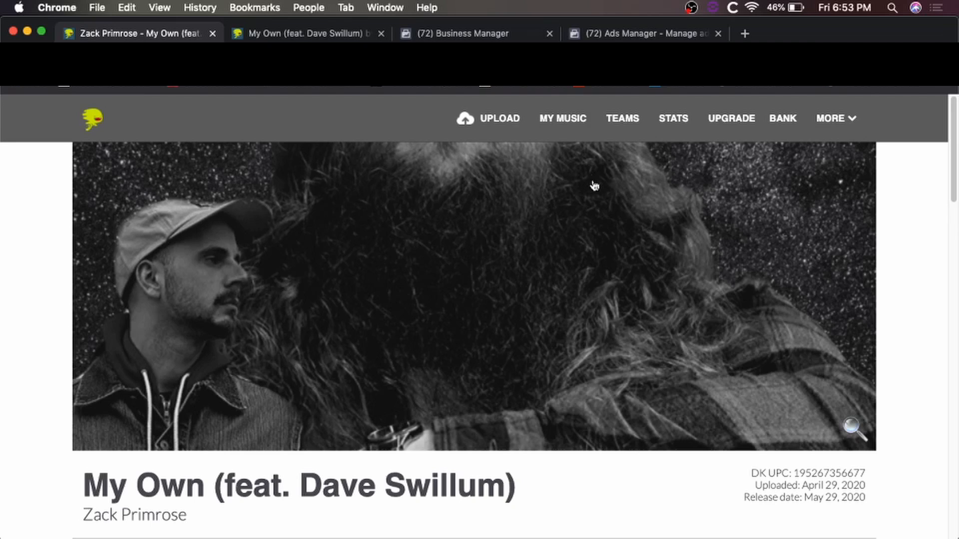
Go from the DistroKid release pages to the ad account's Ads Manager Campaigns page.
click(619, 35)
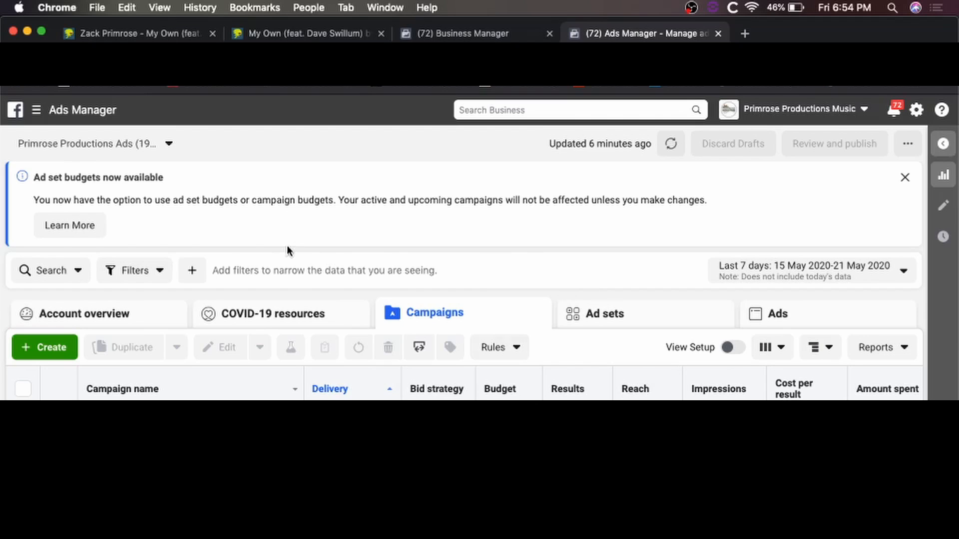
Start creating a new campaign from the Campaigns tab.
click(50, 349)
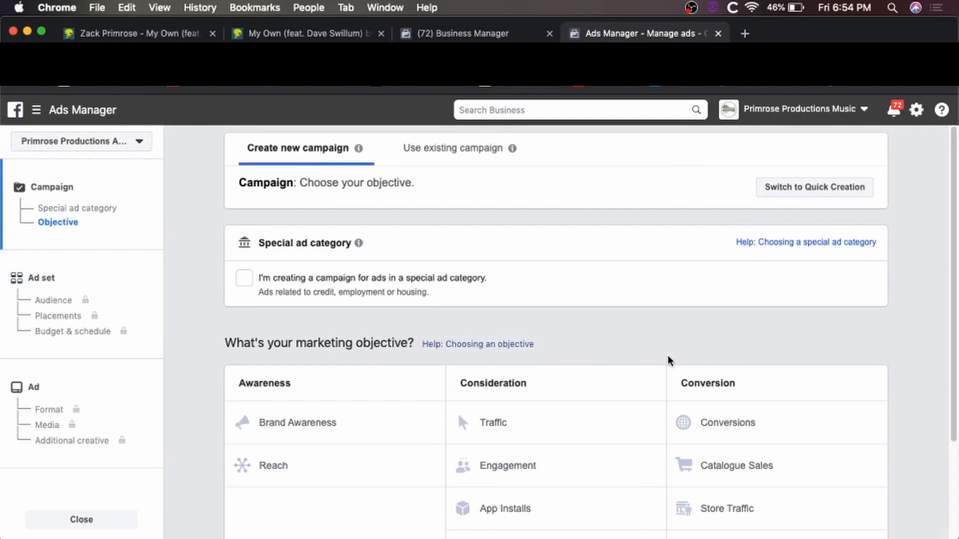
Pick Traffic under Consideration as the campaign's marketing objective.
scroll(668, 360, down, 1)
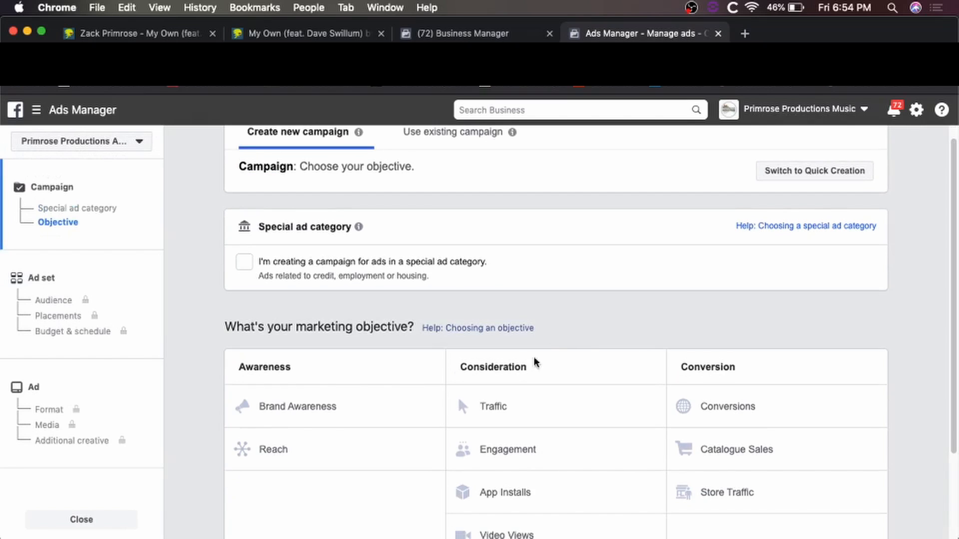
scroll(558, 347, down, 5)
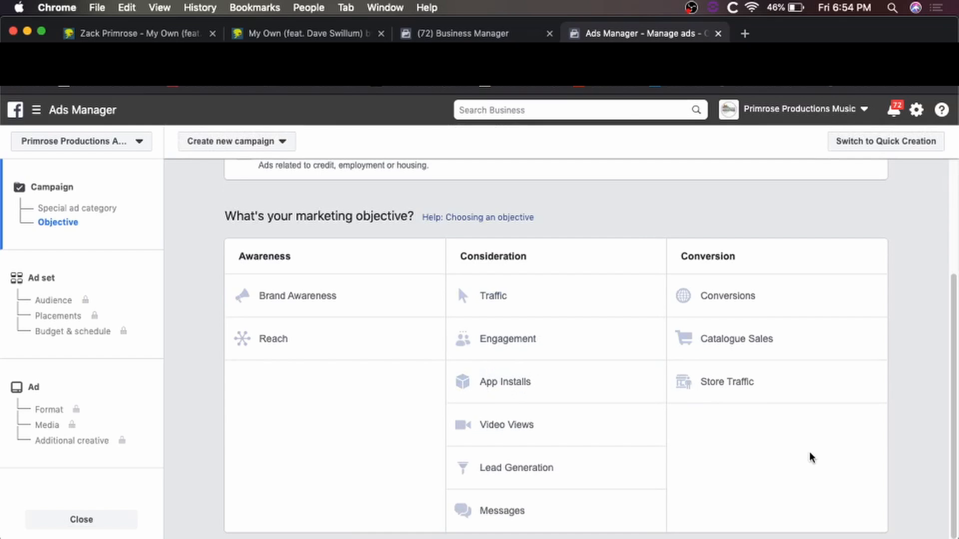
scroll(708, 447, up, 2)
scroll(708, 448, down, 2)
scroll(708, 447, up, 2)
scroll(714, 446, down, 2)
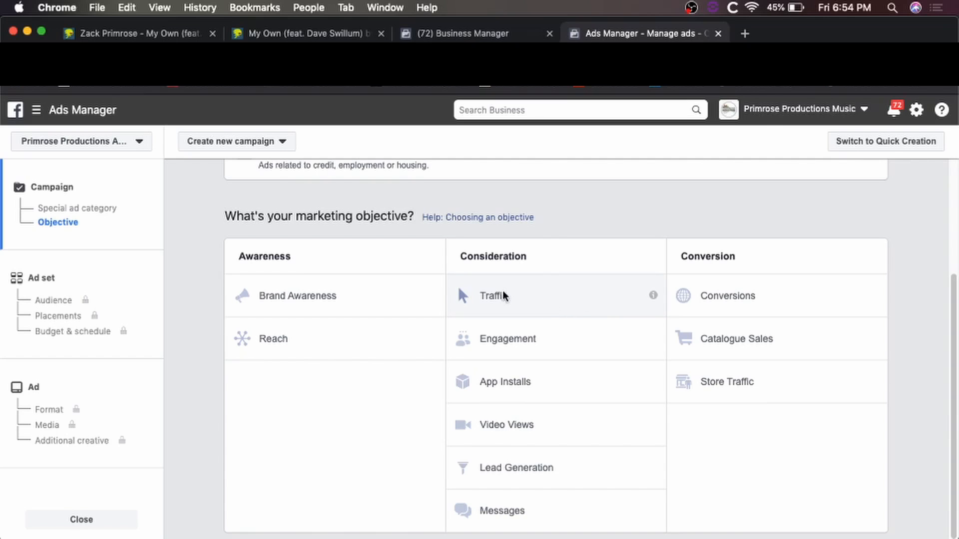
click(521, 296)
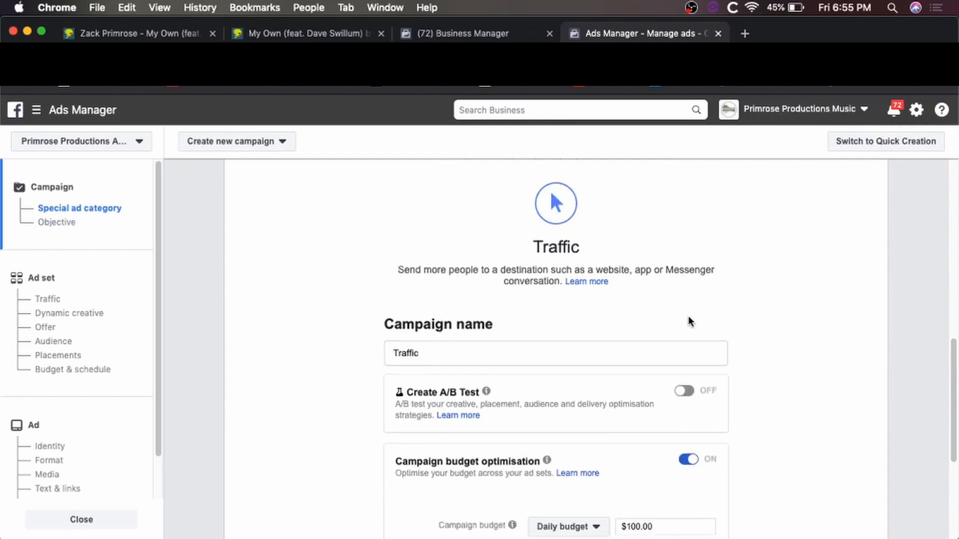
Replace the campaign name with "My Own" pre-release.
drag(448, 311, 300, 310)
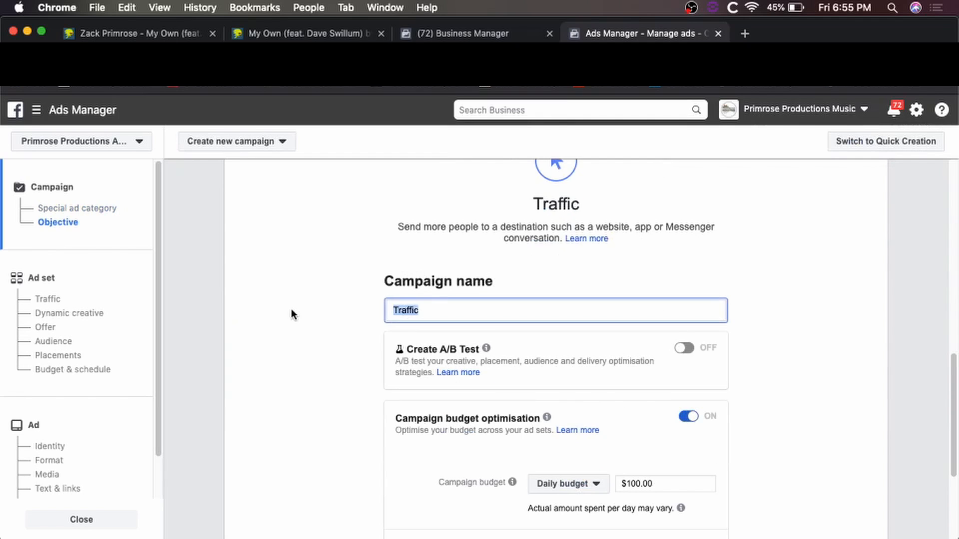
text("My Own" pre-release)
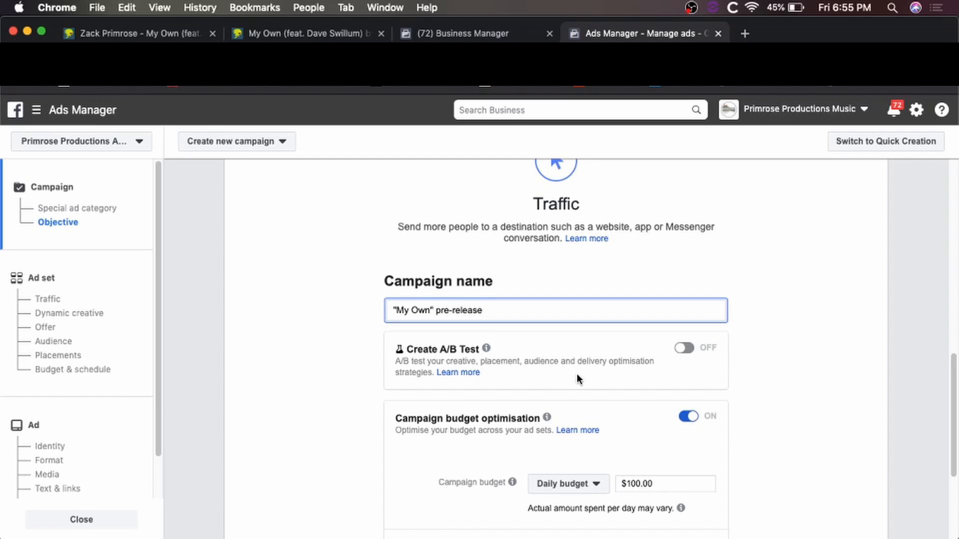
scroll(766, 383, down, 3)
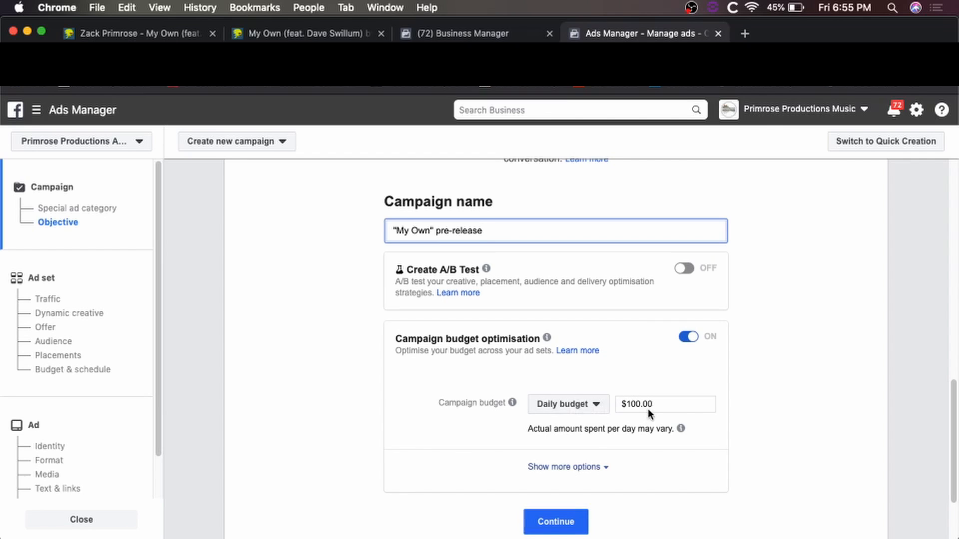
Switch the campaign budget to a $25 lifetime budget.
click(588, 411)
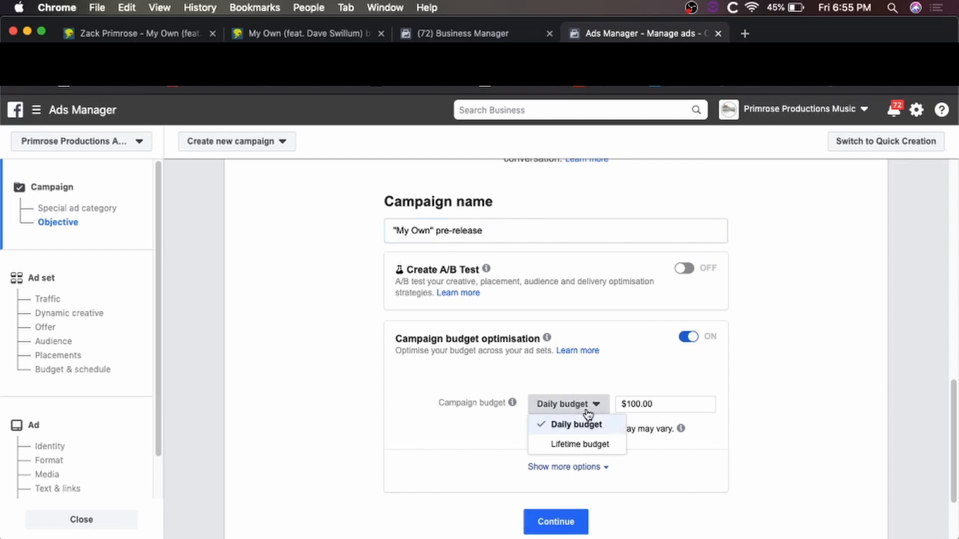
click(589, 443)
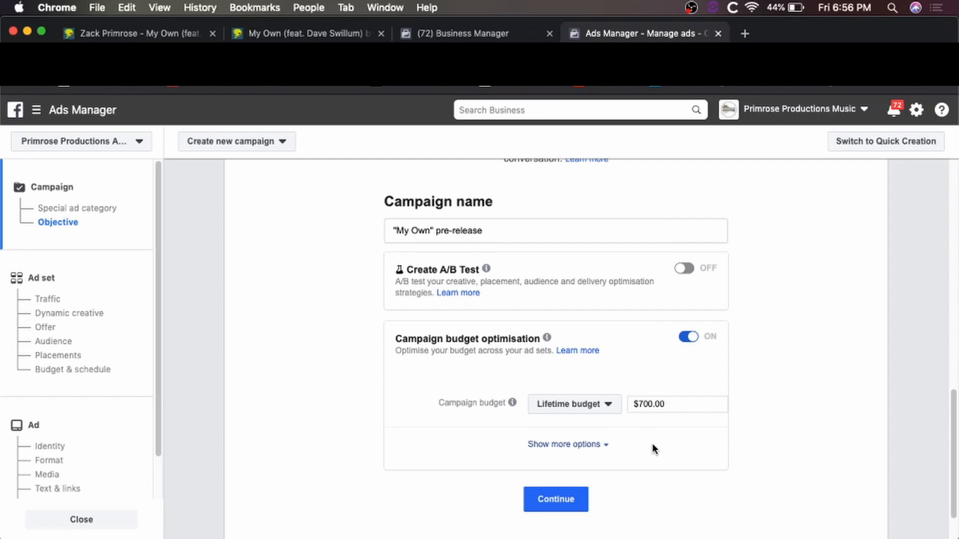
click(676, 407)
key(BackSpace)
key(BackSpace)
key(BackSpace)
text(25)
click(675, 455)
mouse_move(717, 406)
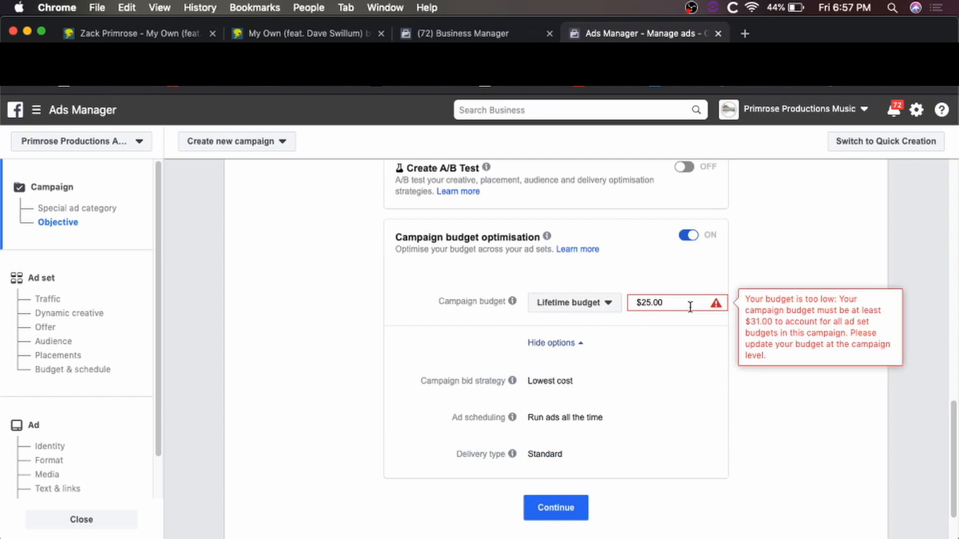
mouse_move(513, 303)
mouse_move(707, 305)
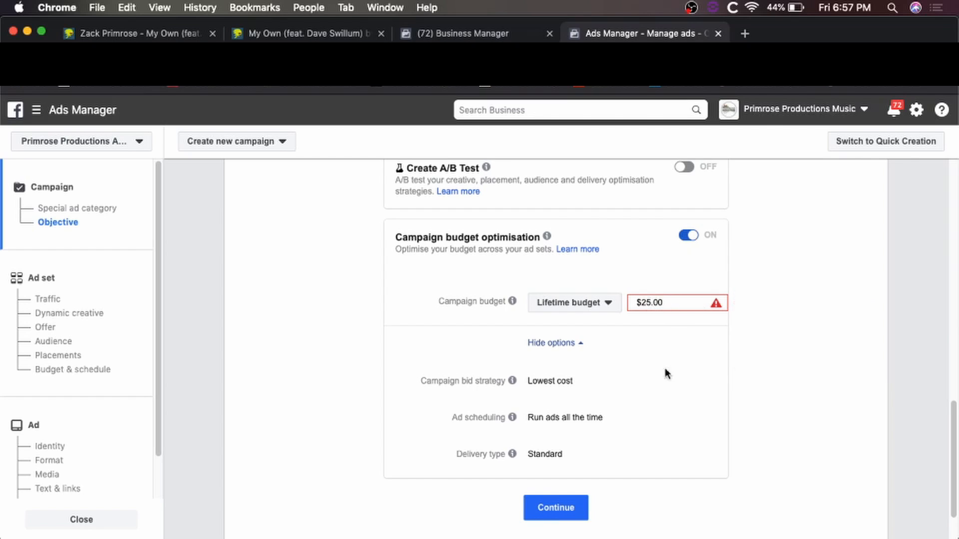
Keep Lowest cost bidding and Run ads all the time, then continue to the ad set.
scroll(637, 449, down, 1)
scroll(637, 452, up, 3)
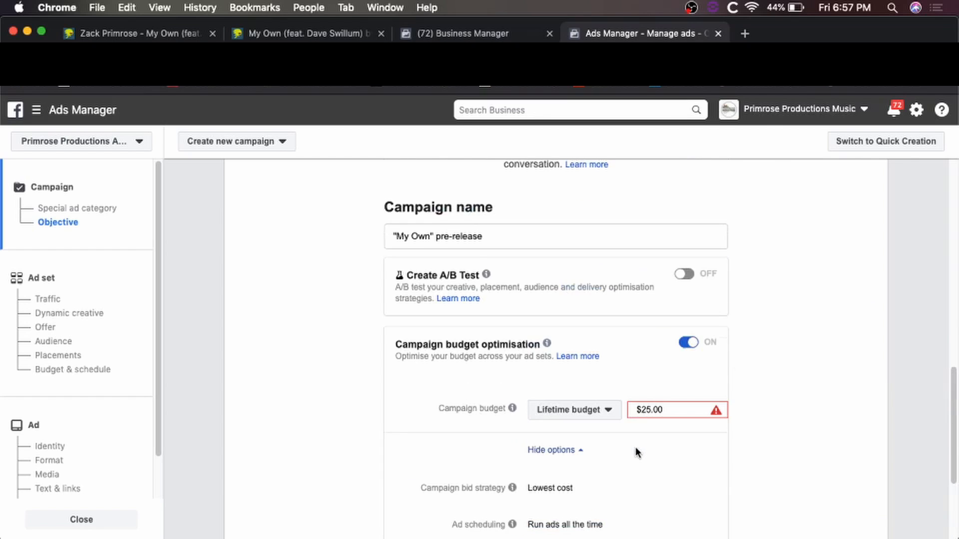
scroll(614, 459, down, 4)
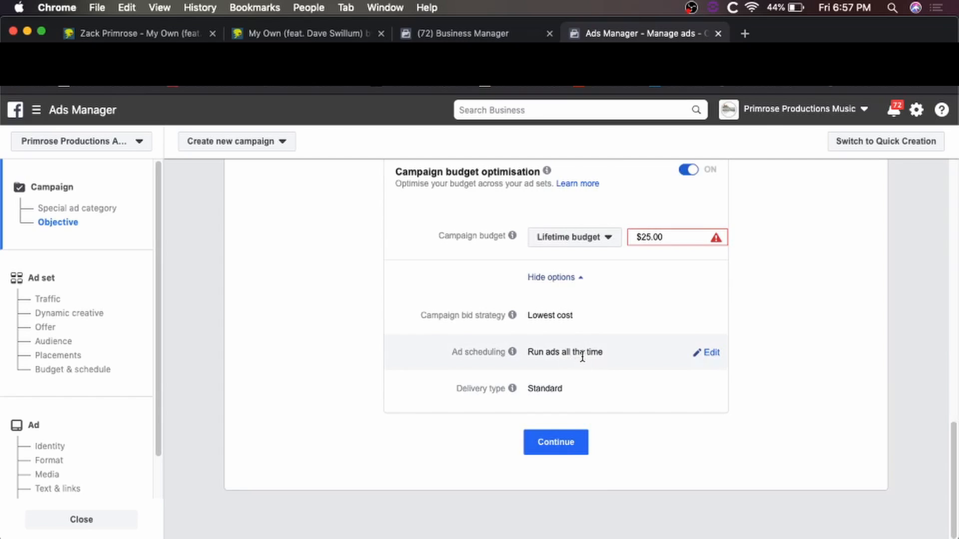
click(715, 317)
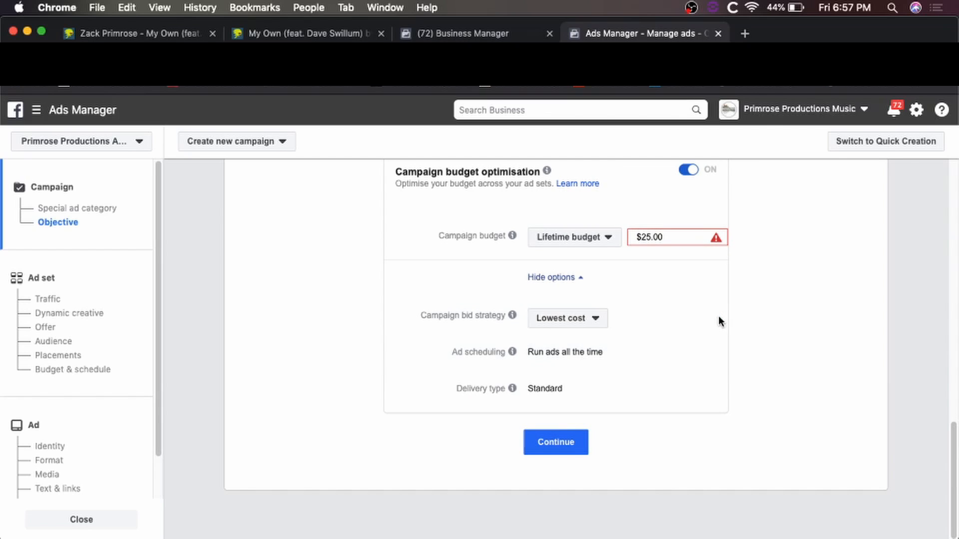
click(705, 355)
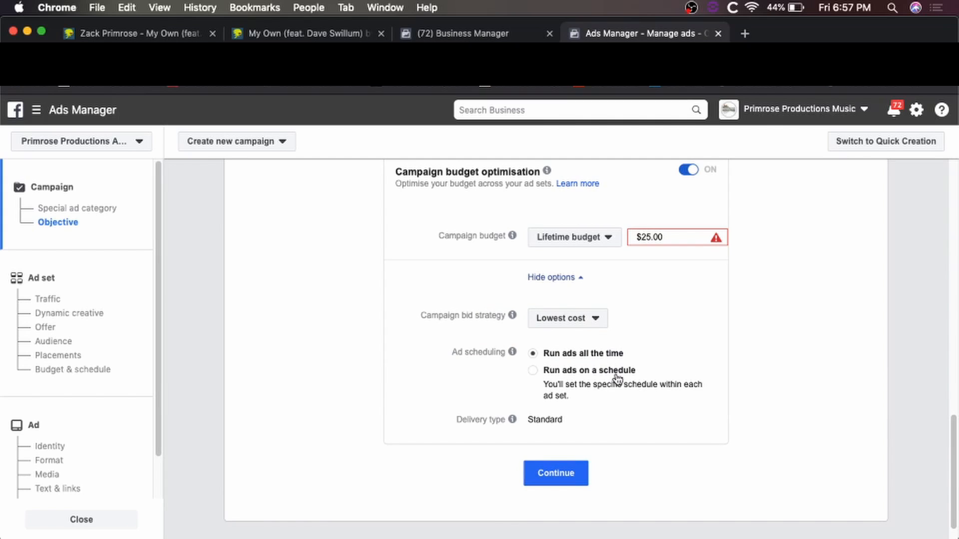
click(573, 326)
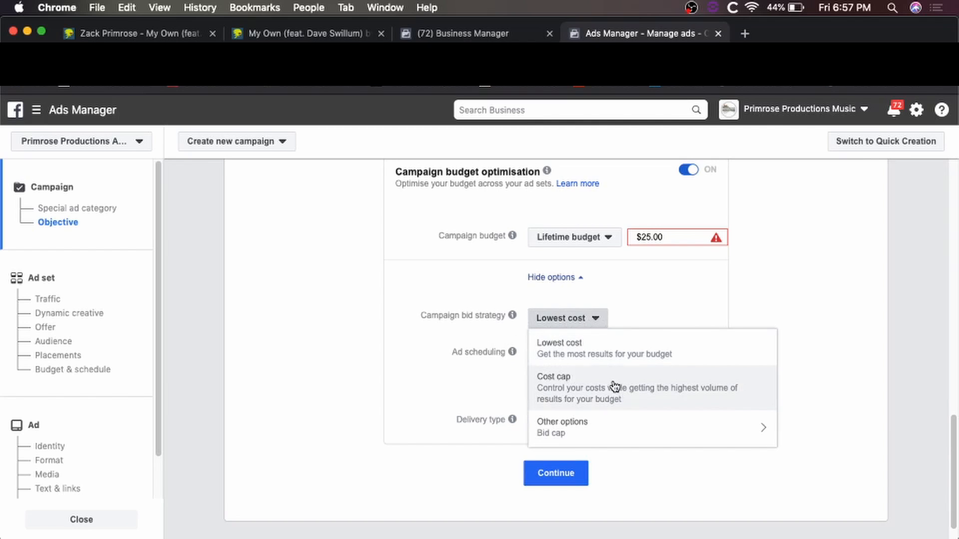
mouse_move(619, 428)
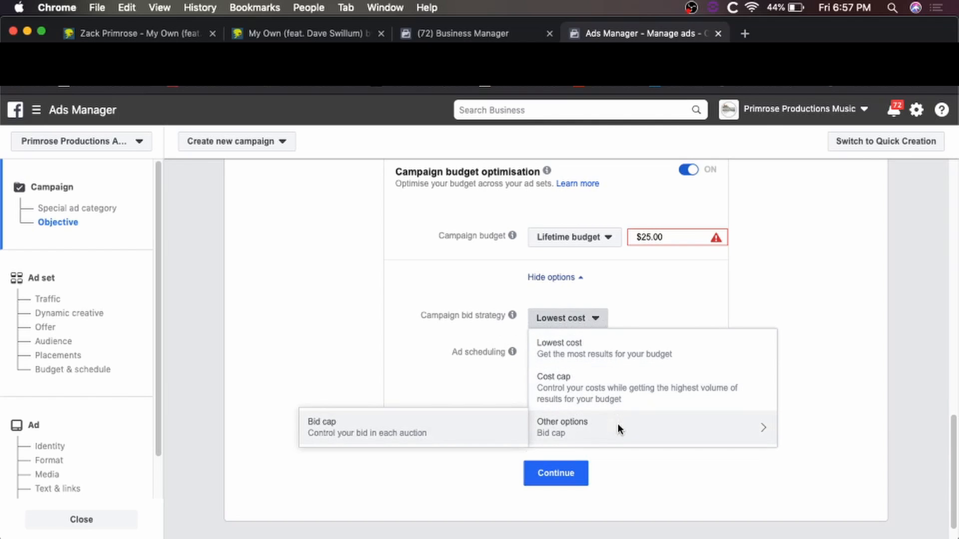
click(659, 348)
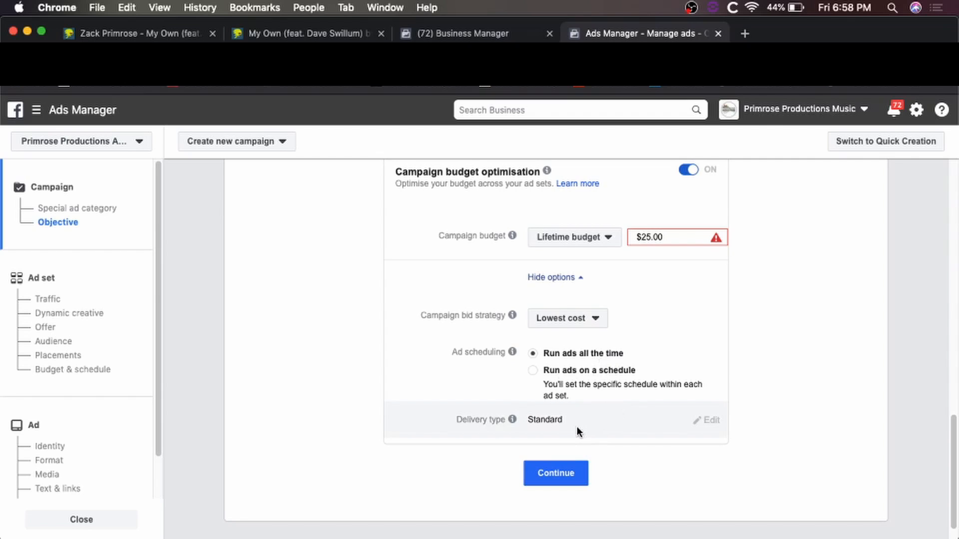
click(543, 479)
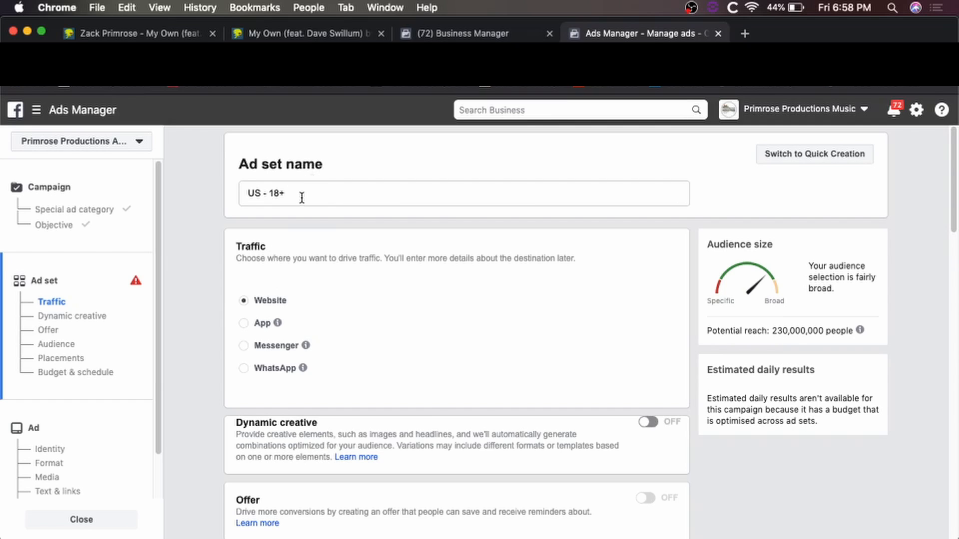
Rename the ad set to peoples and switch to the song's DistroKid page tab.
drag(302, 198, 190, 196)
text(peoples)
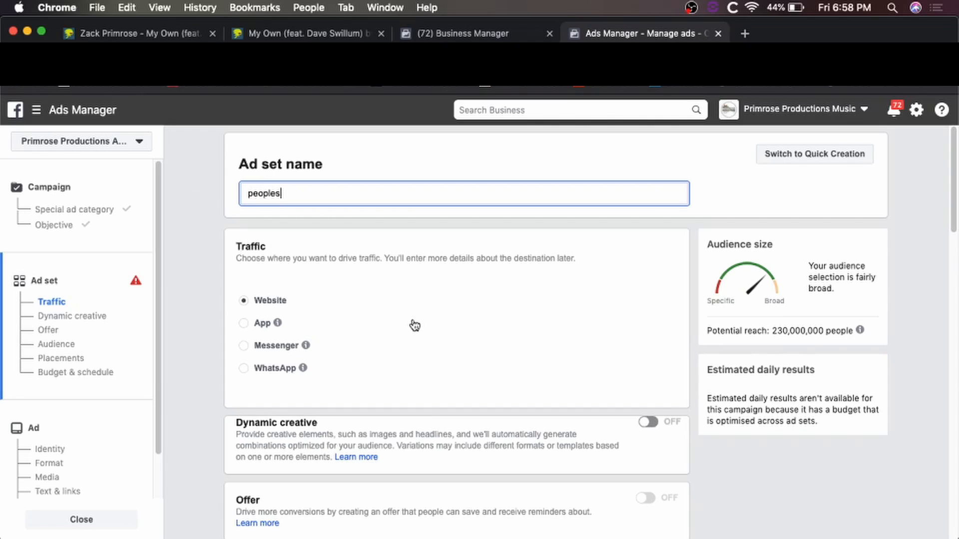
click(305, 35)
Scroll through the My Own HyperFollow pre-save page in DistroKid.
scroll(610, 321, down, 4)
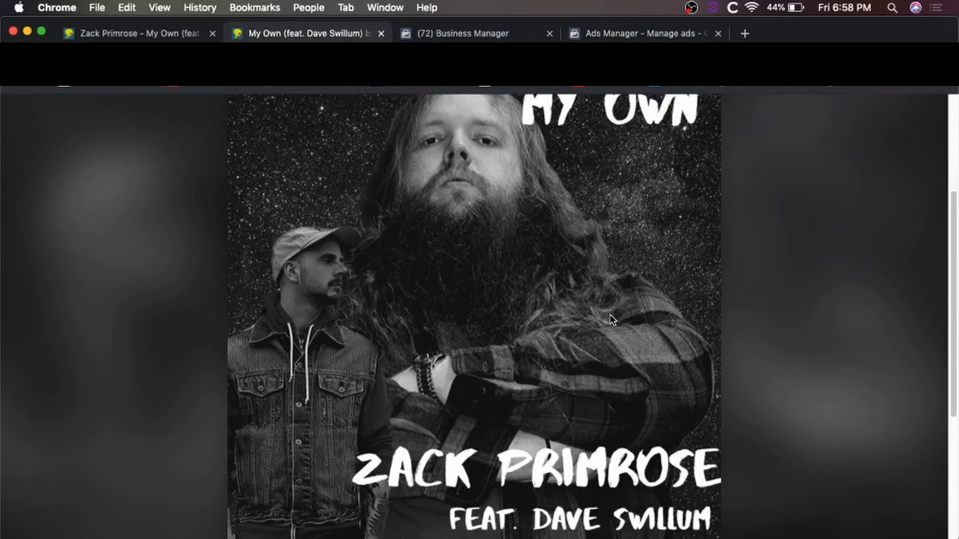
scroll(612, 319, down, 5)
scroll(531, 332, up, 8)
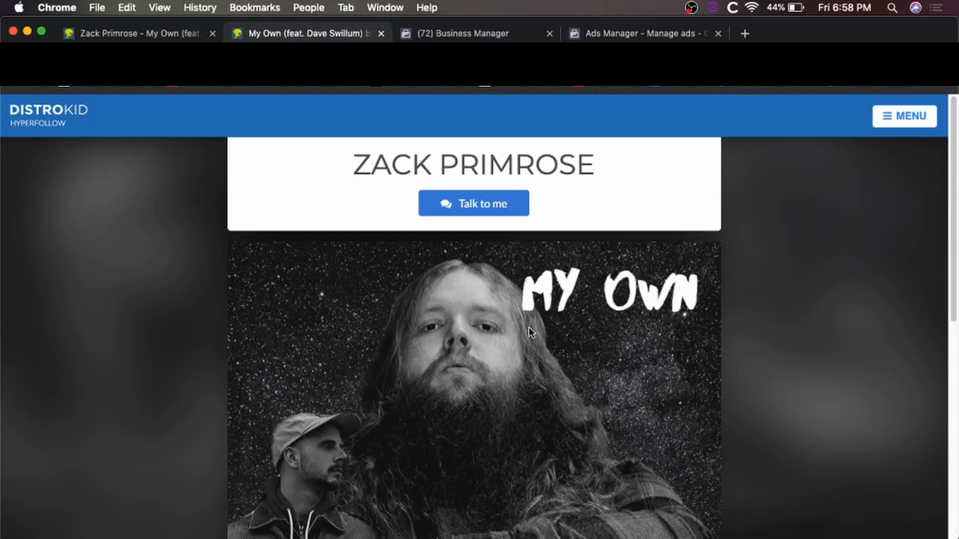
scroll(577, 314, down, 8)
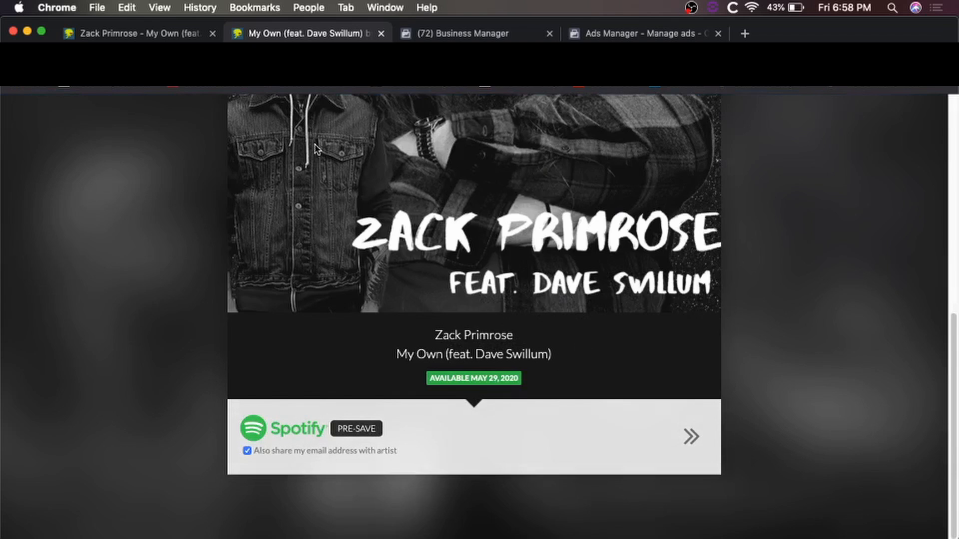
scroll(419, 187, up, 10)
Recheck the My Own release and HyperFollow pages, then return to the Ads Manager ad set.
click(130, 33)
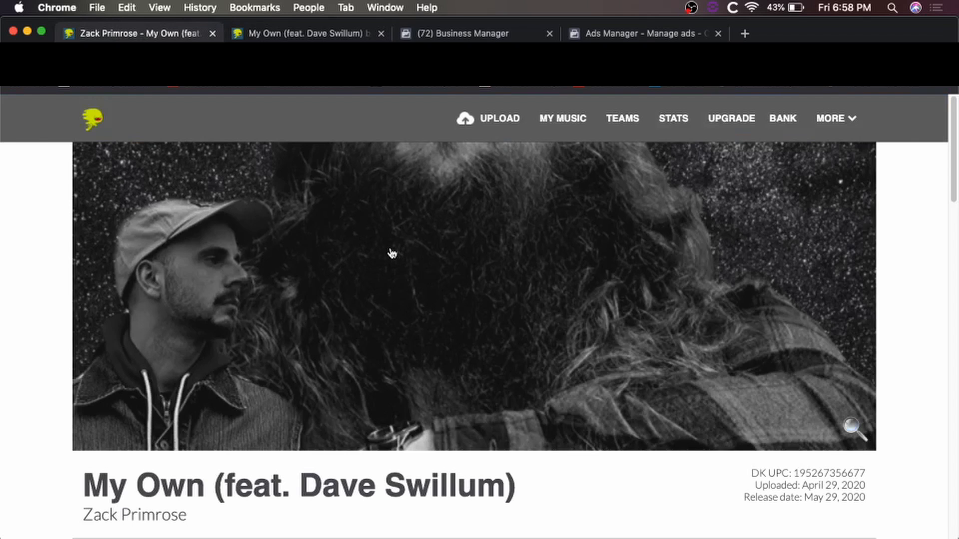
scroll(386, 325, down, 10)
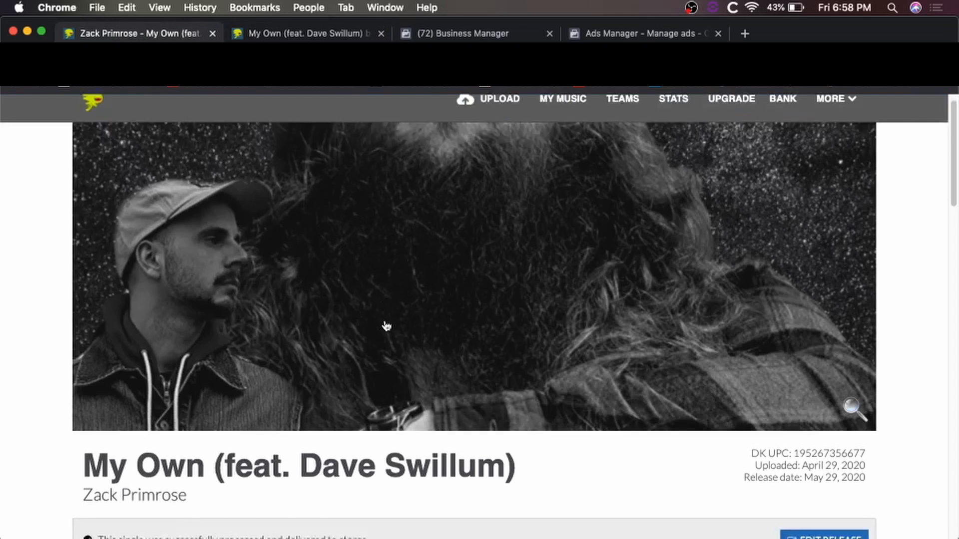
scroll(386, 326, up, 4)
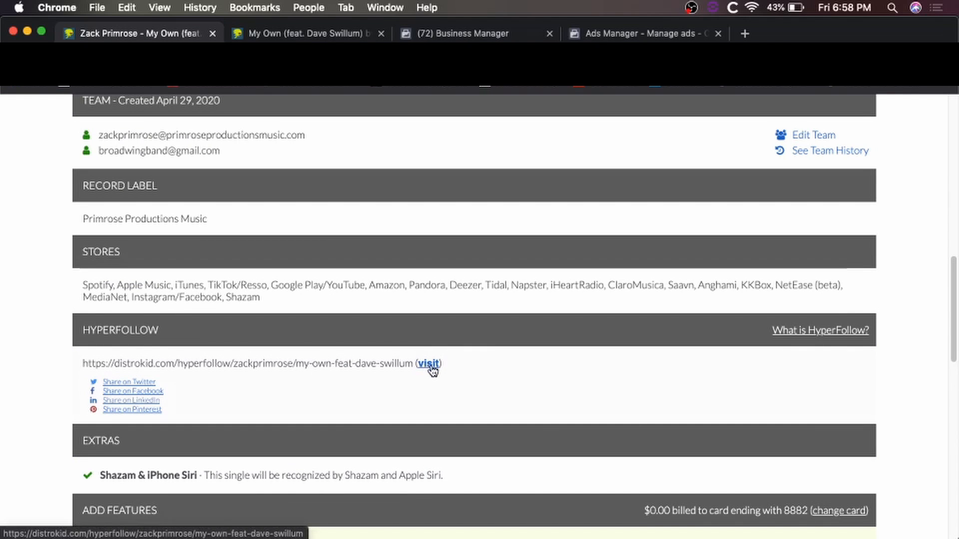
click(320, 32)
scroll(549, 245, down, 5)
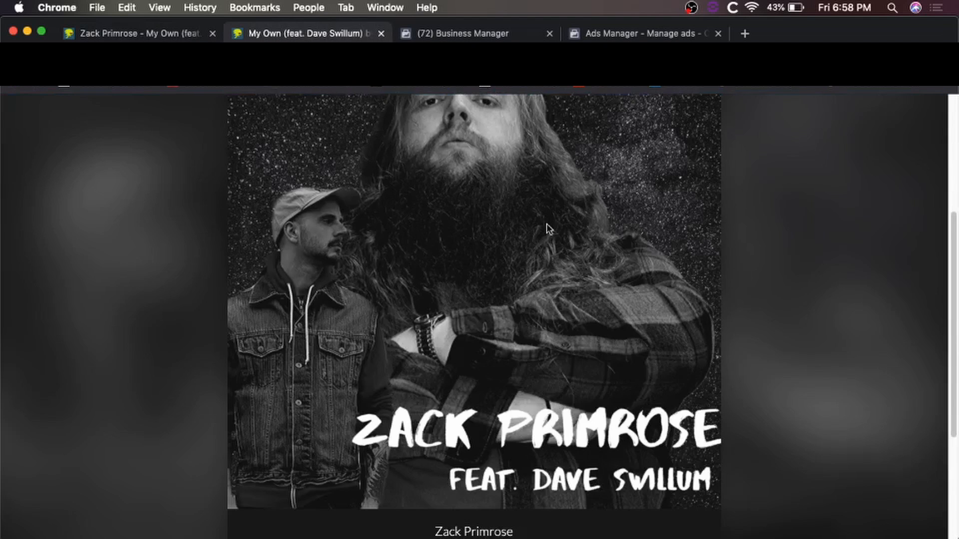
scroll(532, 307, down, 4)
scroll(532, 307, up, 9)
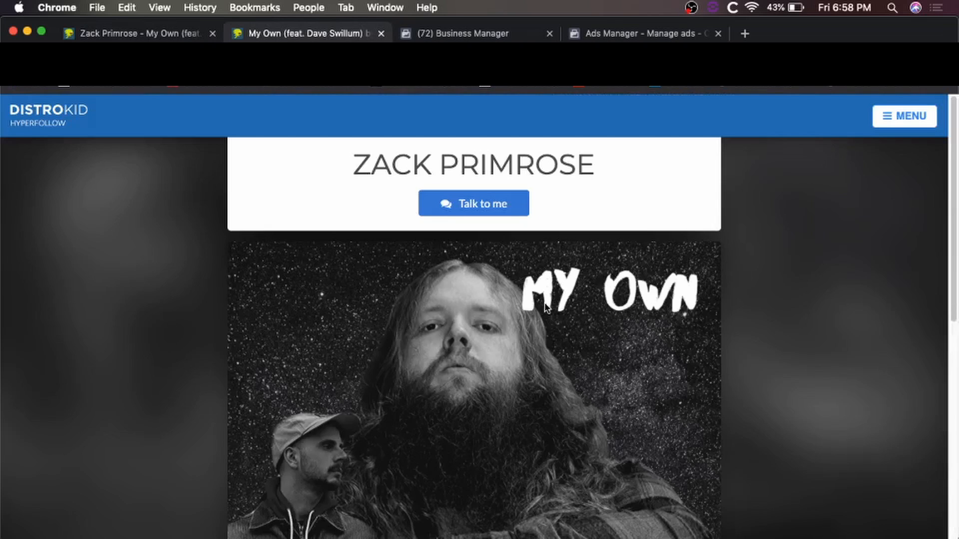
click(611, 33)
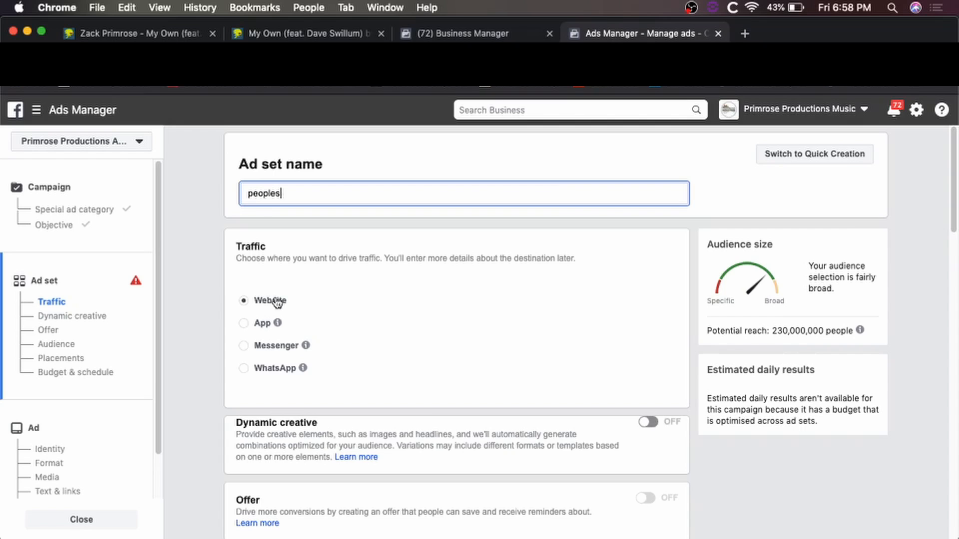
Scroll past Traffic, Dynamic creative and Offer to the ad set's Audience section.
scroll(413, 339, down, 1)
scroll(413, 339, down, 5)
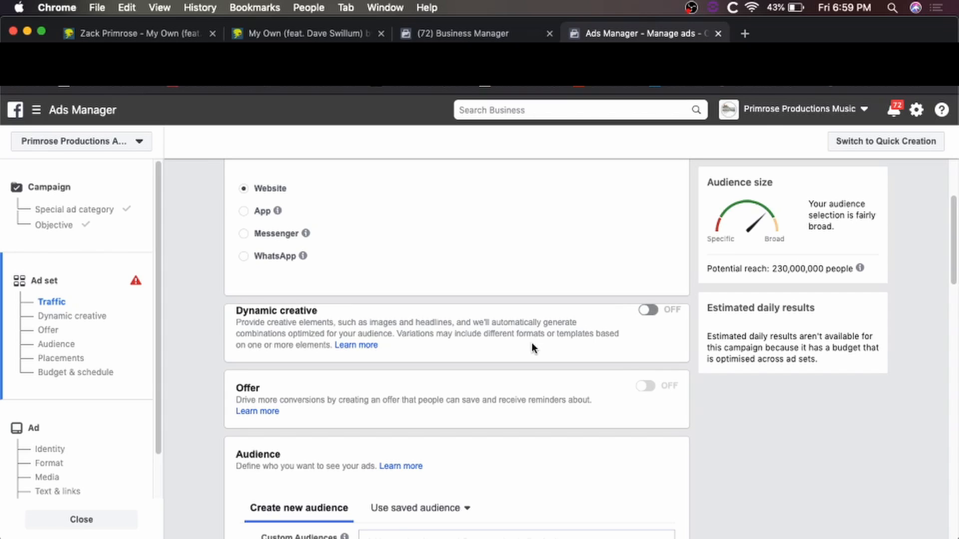
scroll(531, 343, down, 6)
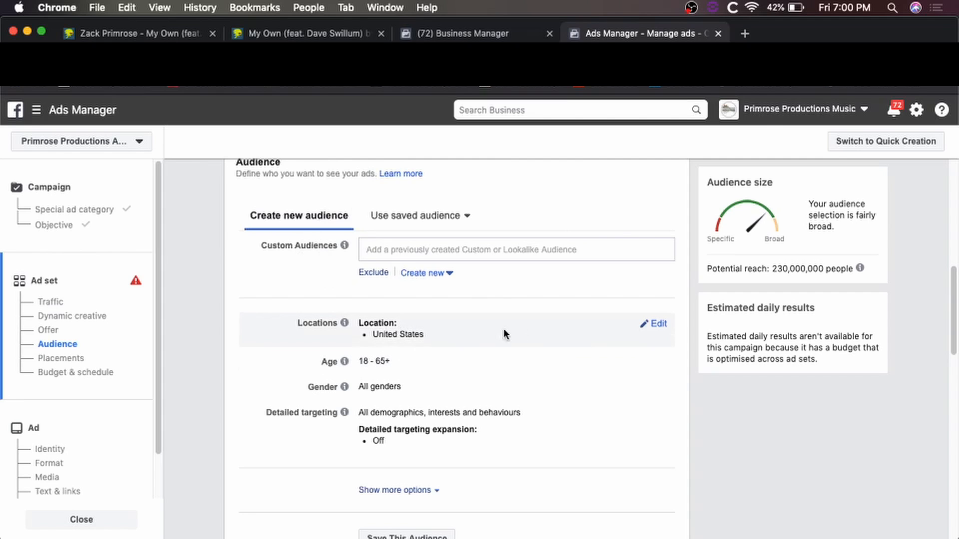
Add United Kingdom and Australia as target countries alongside United States.
click(657, 326)
scroll(589, 344, down, 1)
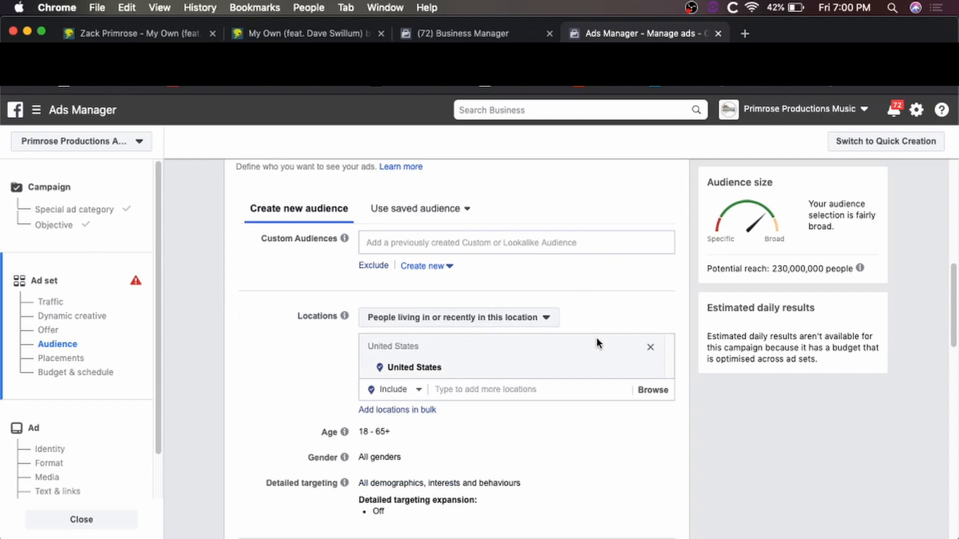
mouse_move(499, 350)
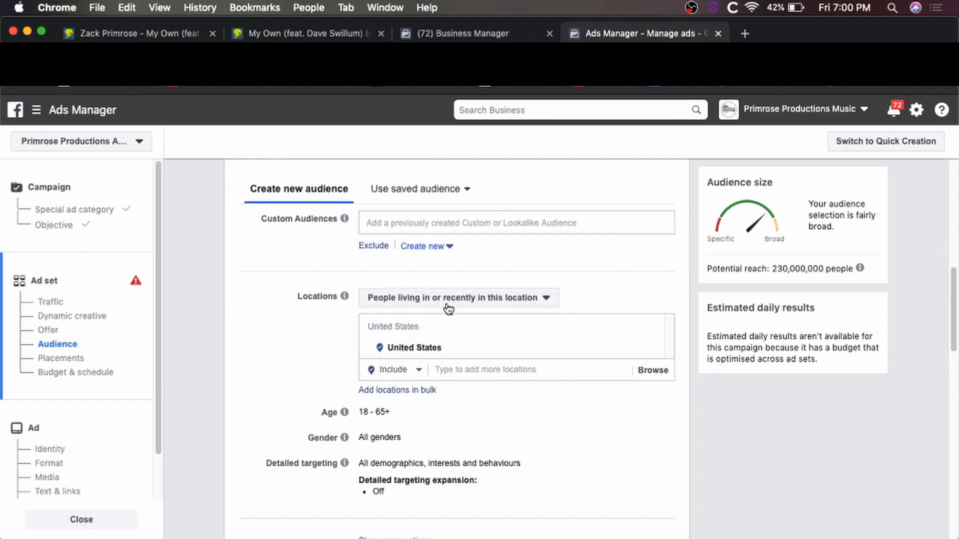
click(480, 370)
text(United Kingdom)
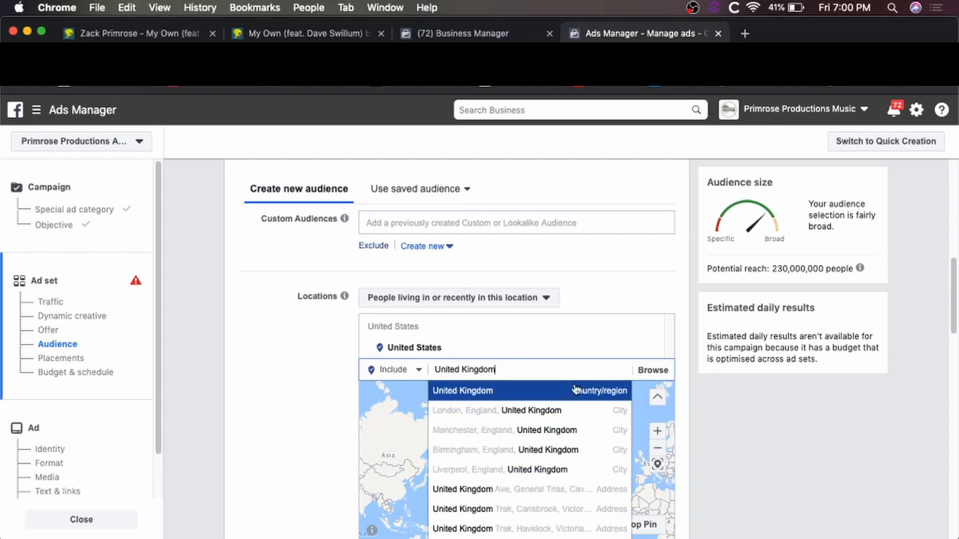
click(551, 394)
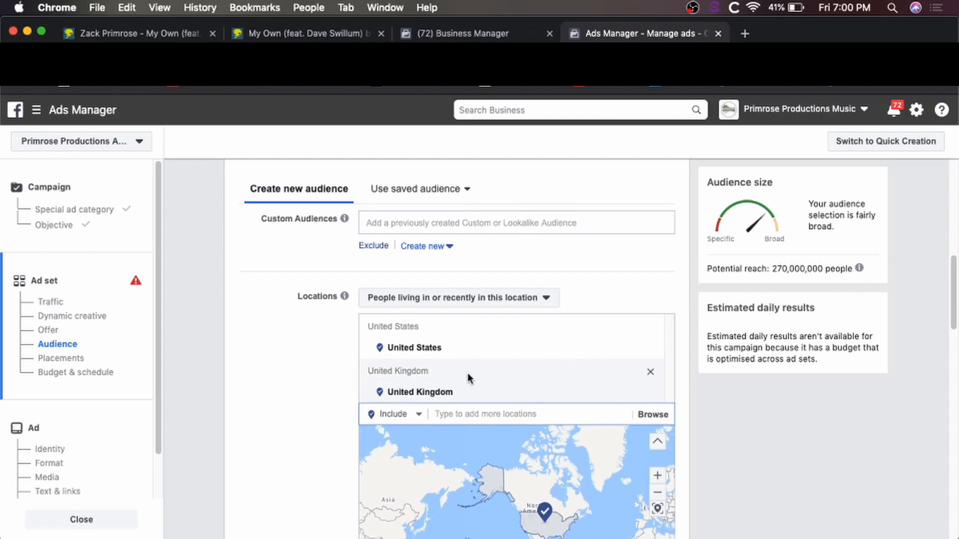
click(466, 415)
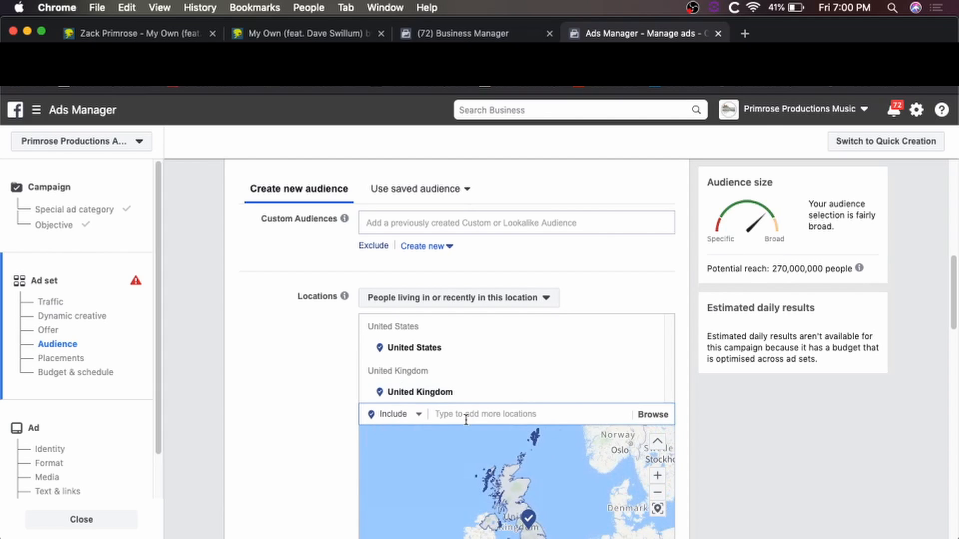
text(Australia)
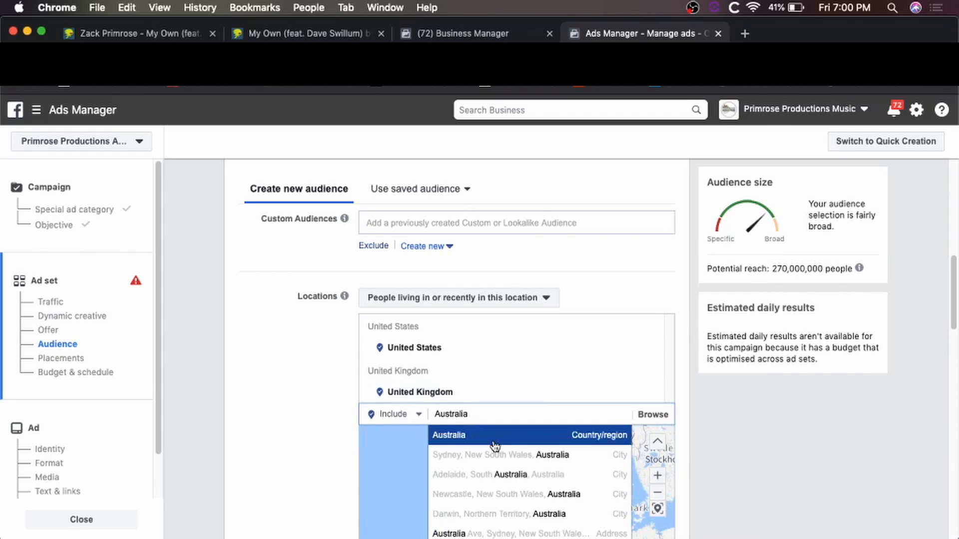
click(499, 439)
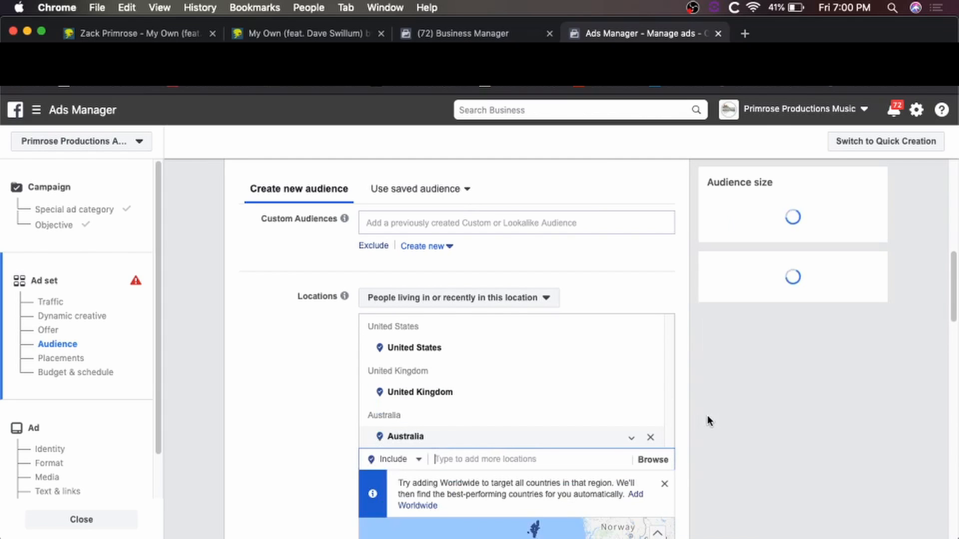
scroll(708, 414, down, 3)
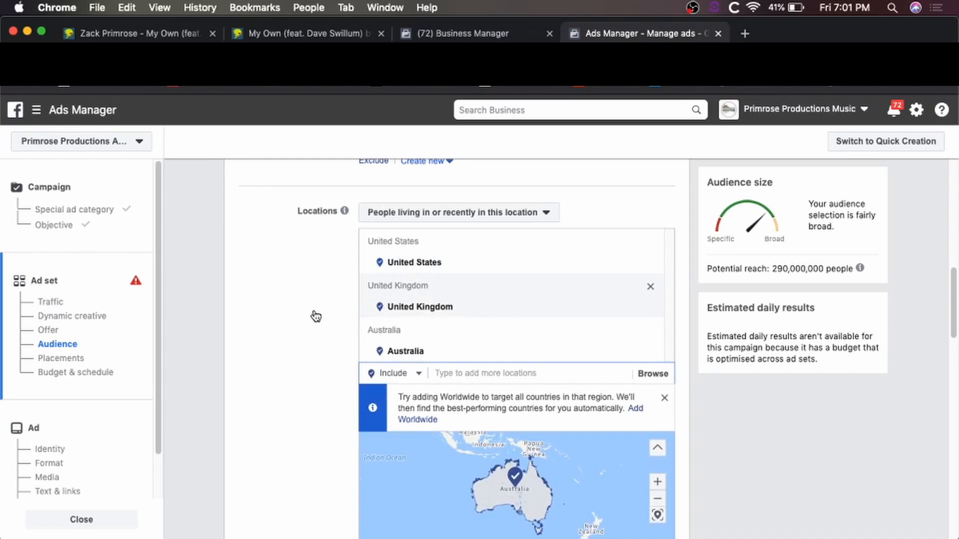
scroll(314, 315, down, 10)
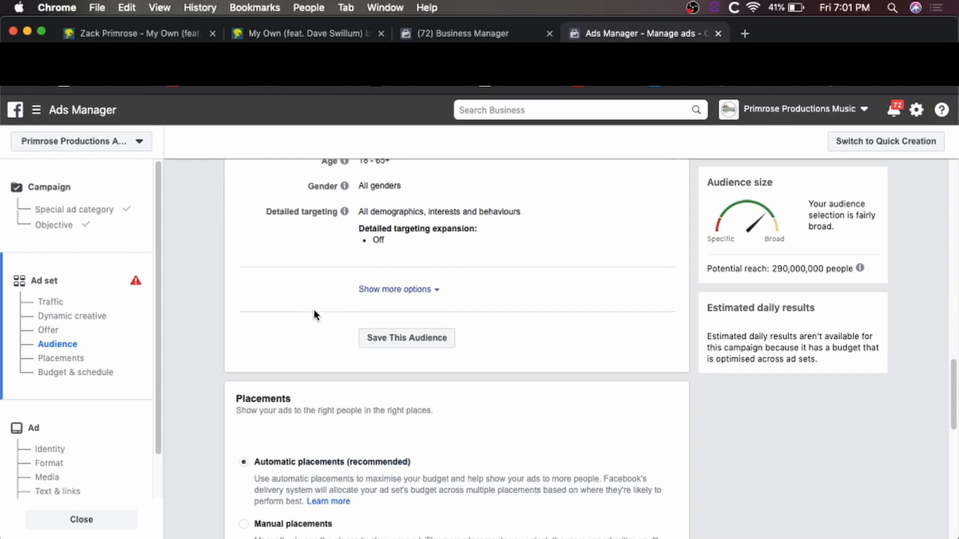
Lower the audience's maximum age from 65+ to 35, giving an 18–35 age range.
scroll(314, 315, up, 3)
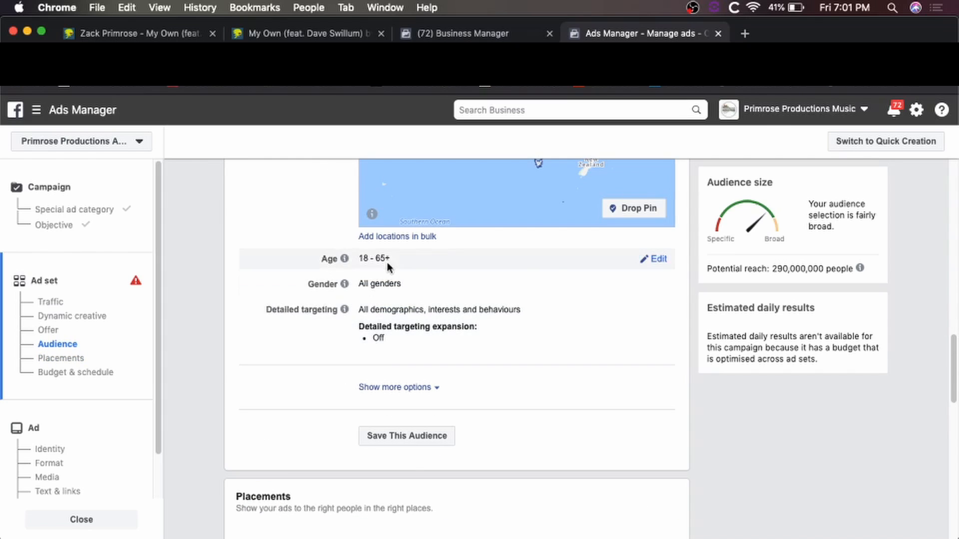
click(658, 260)
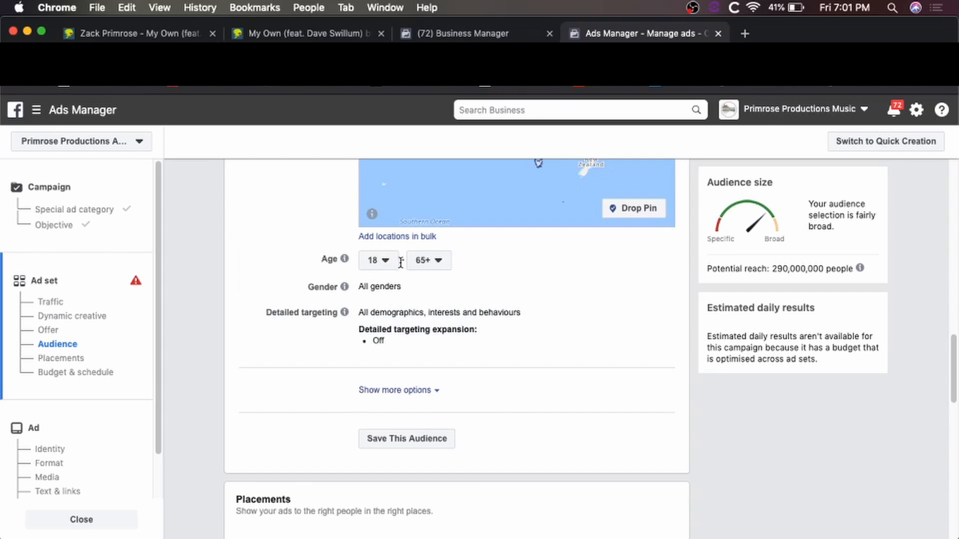
click(446, 261)
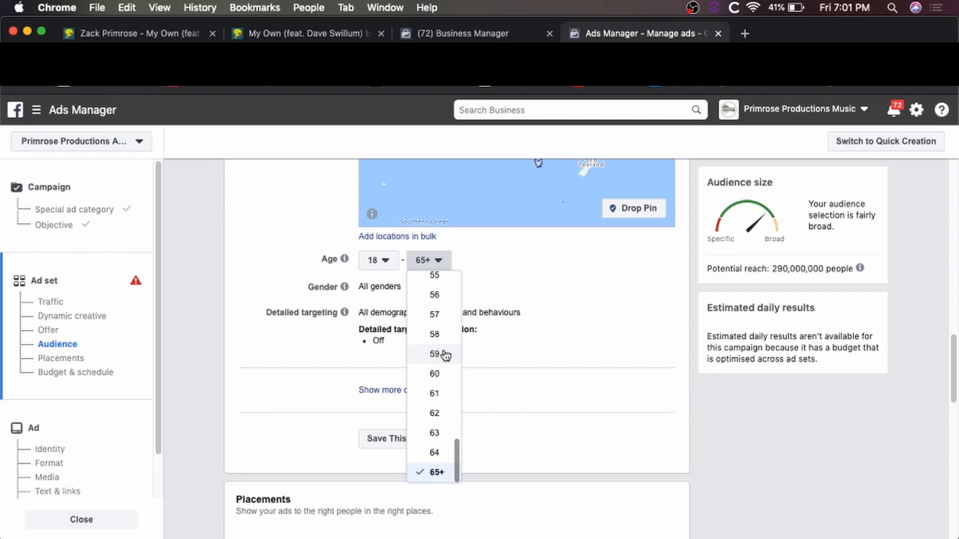
scroll(443, 356, up, 3)
scroll(443, 356, up, 15)
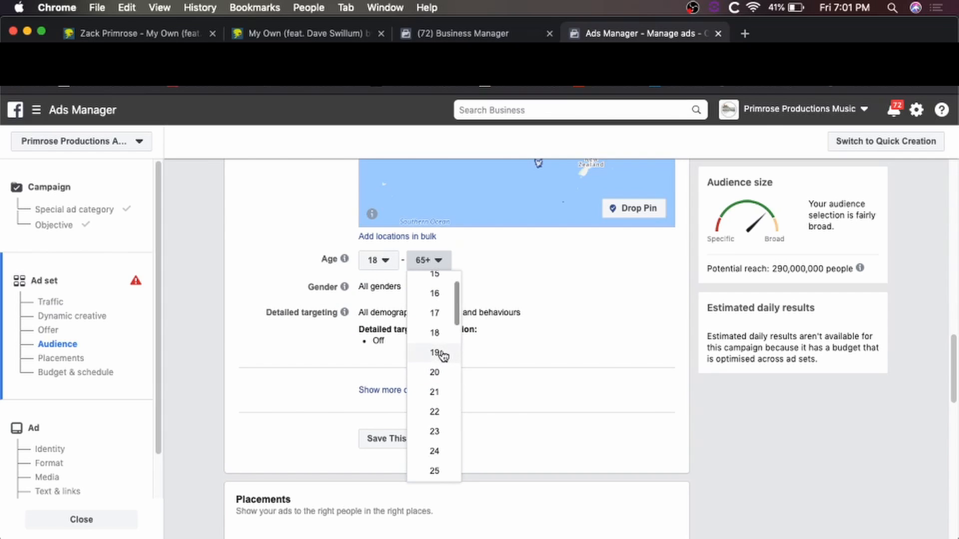
scroll(442, 356, down, 5)
scroll(443, 356, down, 3)
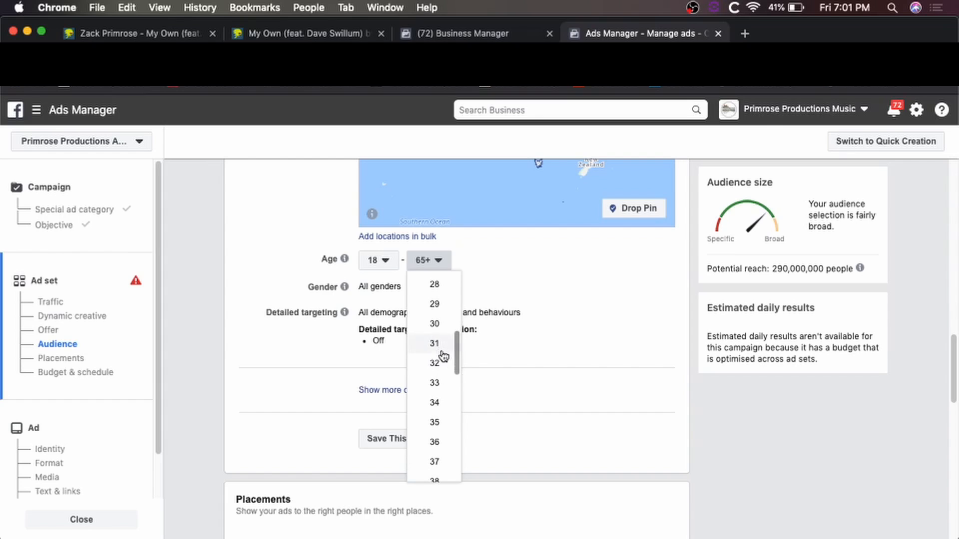
click(434, 423)
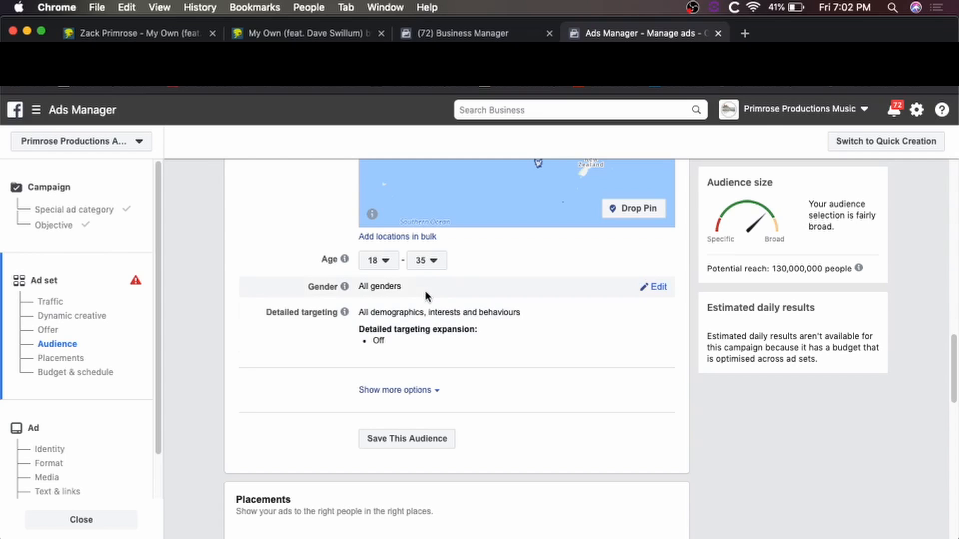
scroll(428, 297, down, 1)
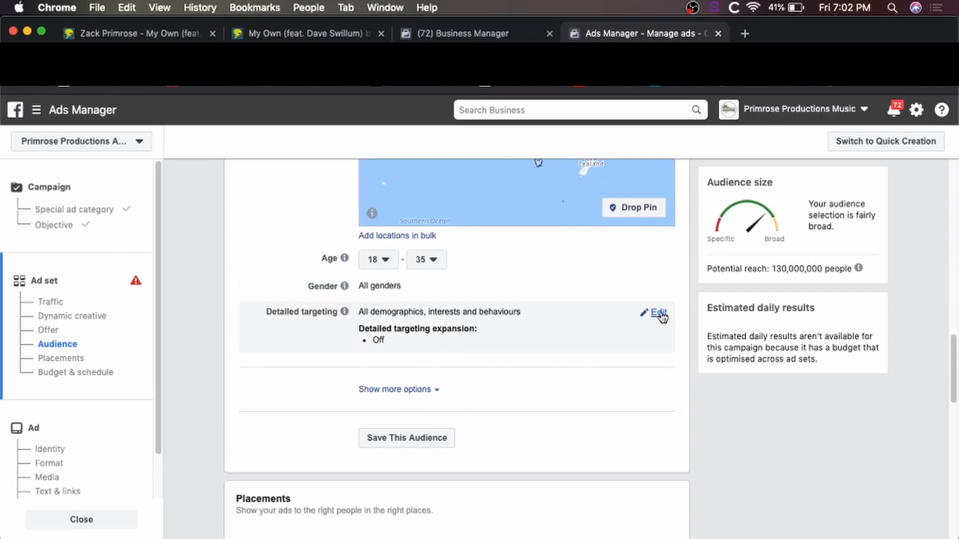
Add Beartooth, Bring Me the Horizon, Asking Alexandria and Architects as detailed targeting interests.
click(659, 313)
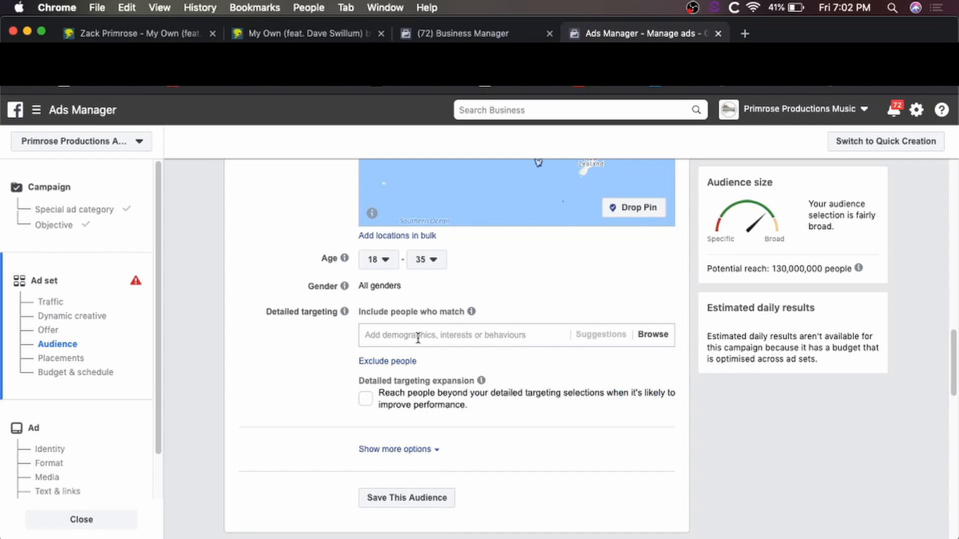
click(487, 335)
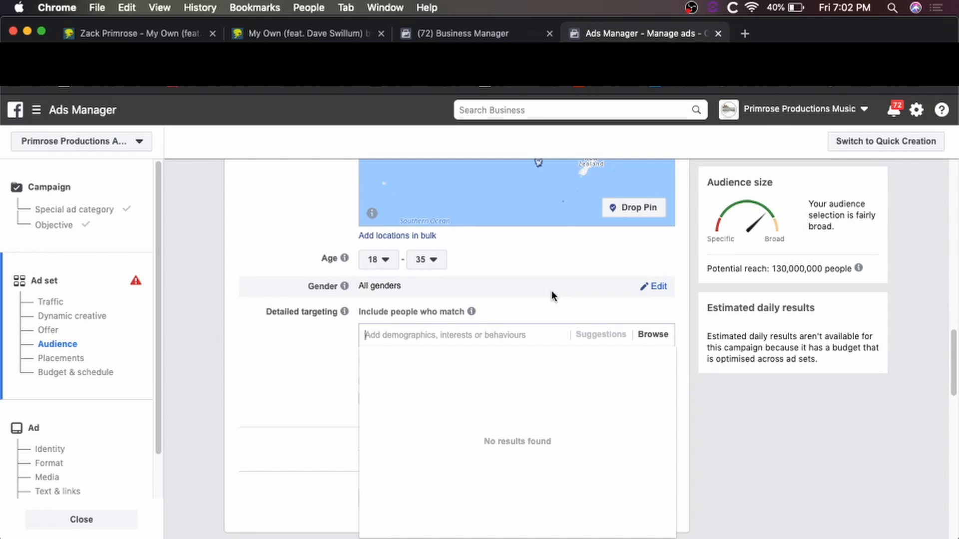
text(beartooth)
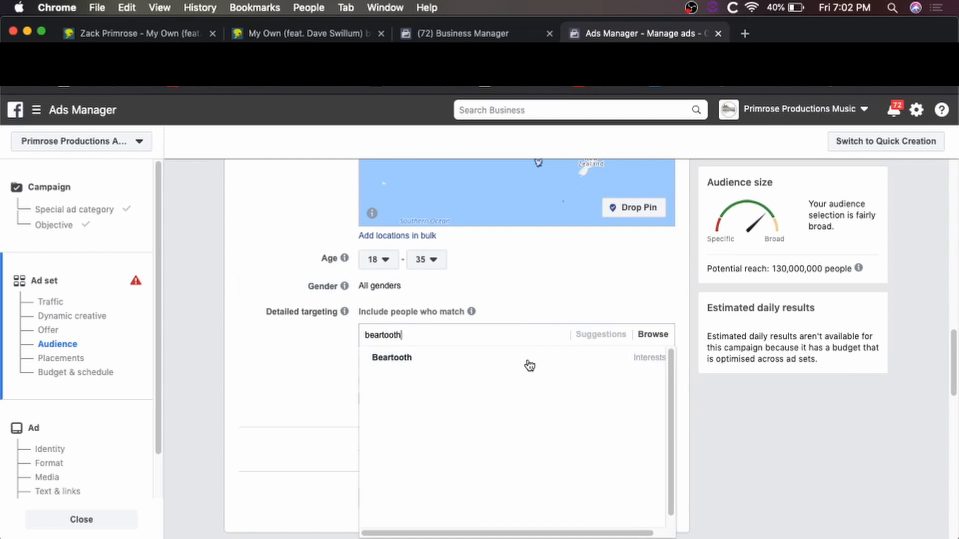
click(467, 352)
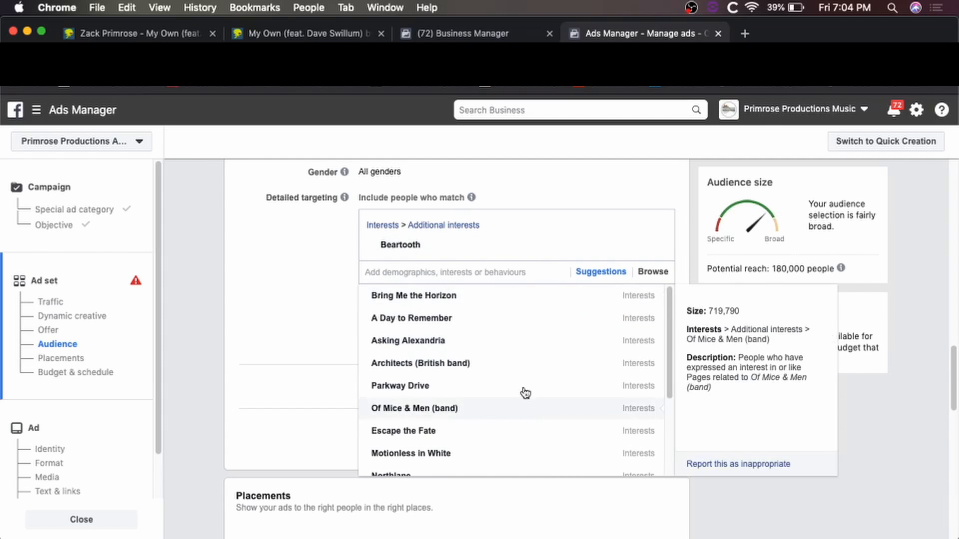
click(458, 297)
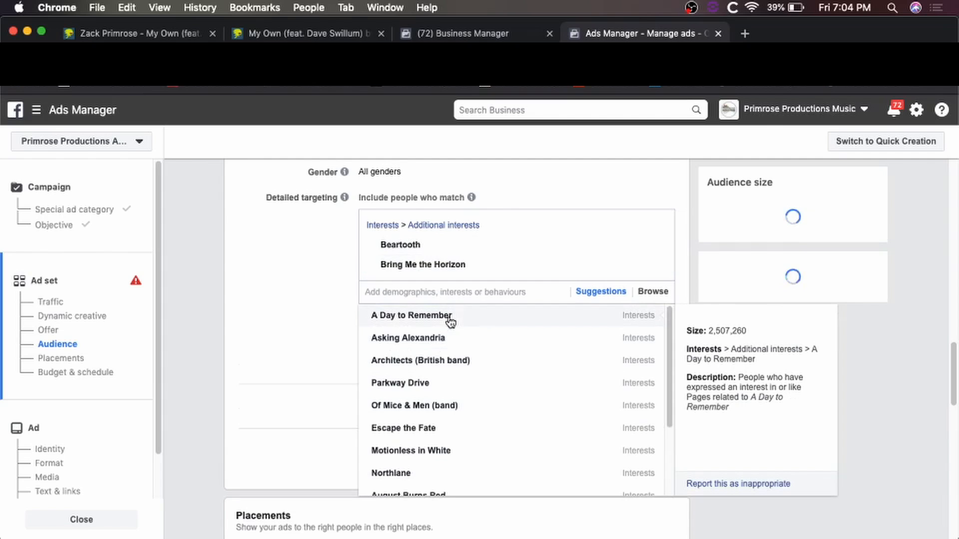
click(463, 342)
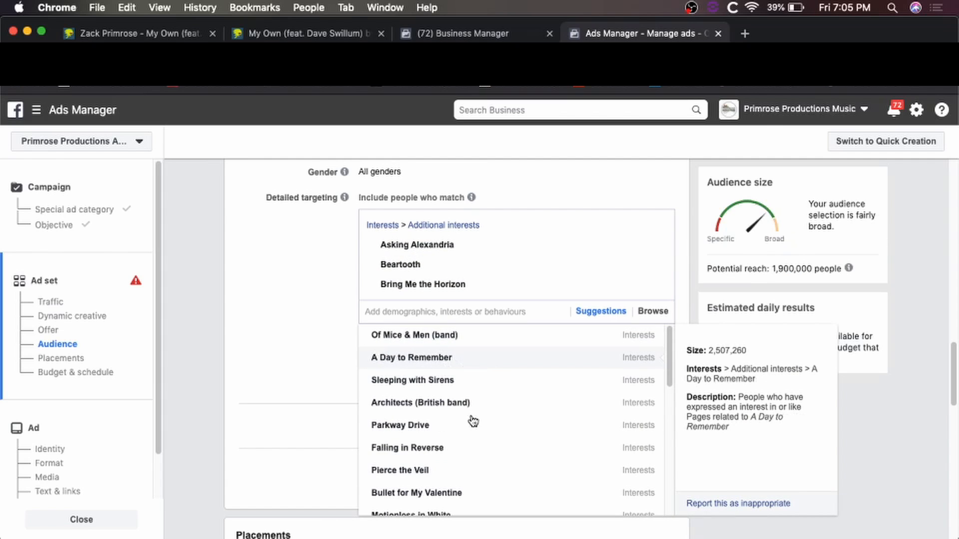
click(501, 413)
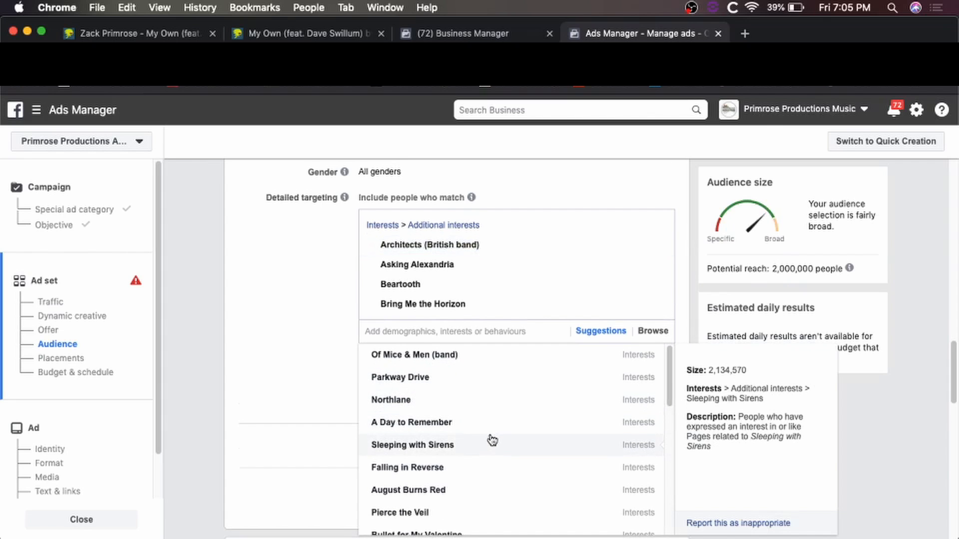
Also add August Burns Red, Killswitch Engage, Metalcore and Metal as interests, then close the suggestions.
click(465, 492)
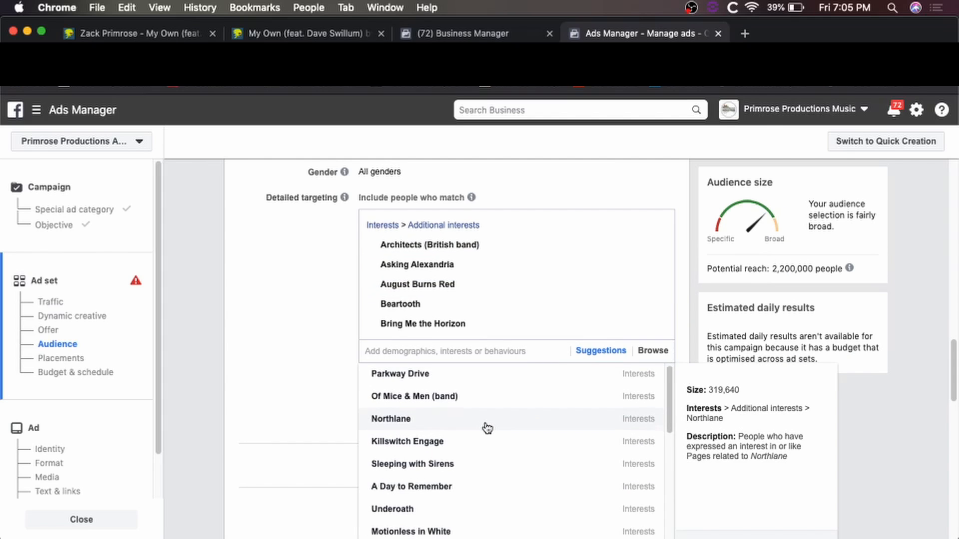
scroll(484, 426, down, 1)
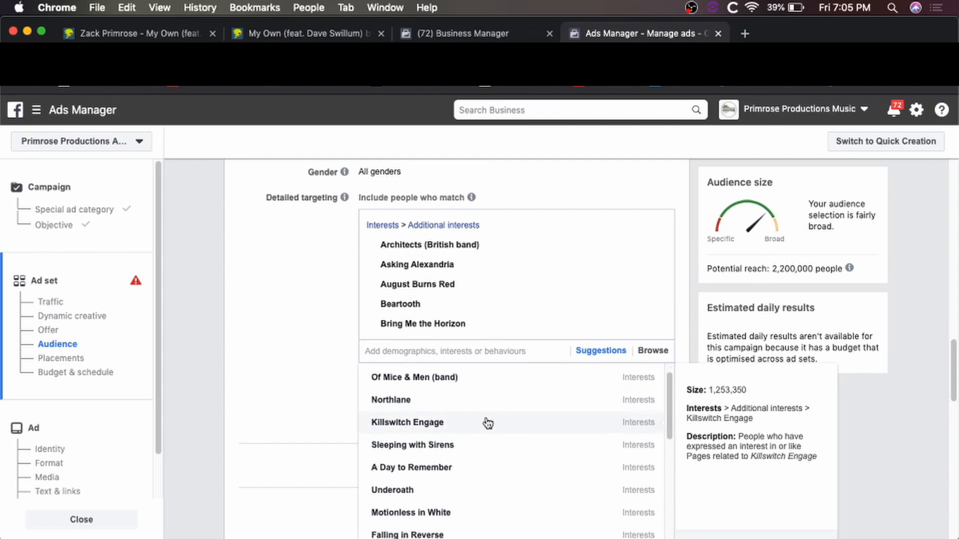
click(488, 422)
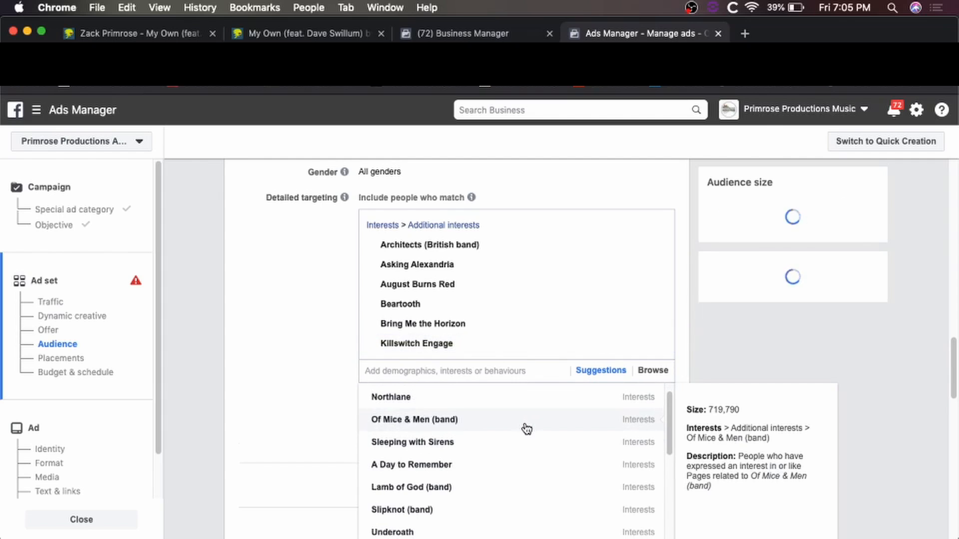
scroll(525, 430, down, 1)
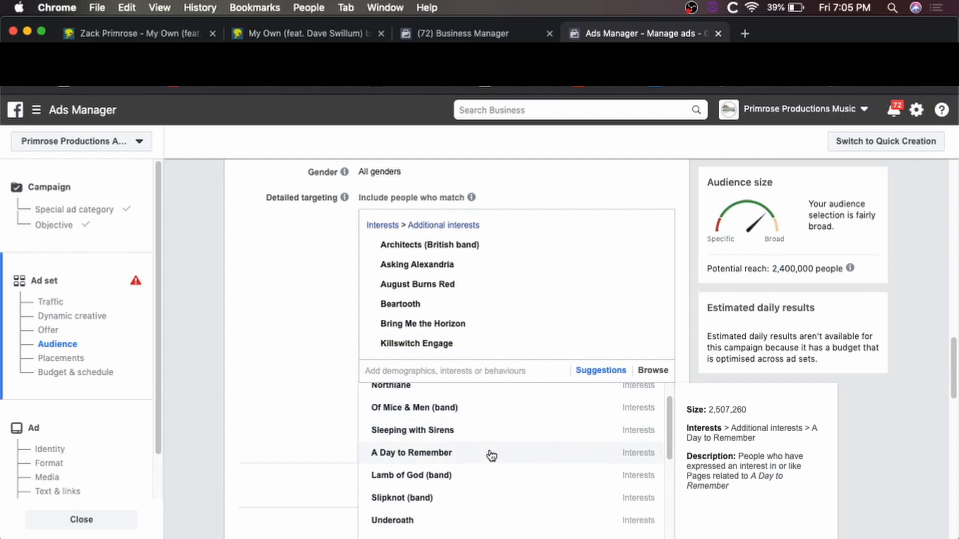
scroll(488, 458, down, 4)
scroll(491, 455, down, 6)
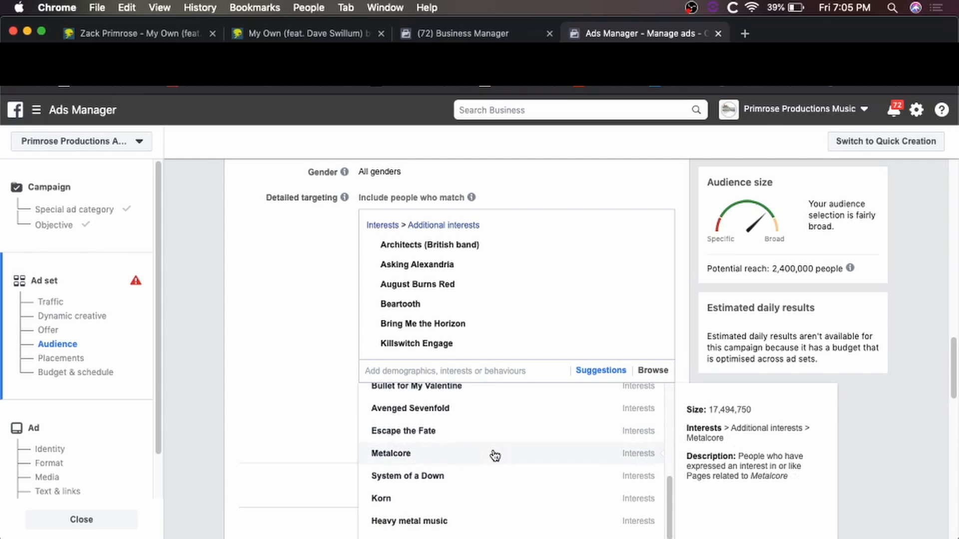
scroll(495, 455, down, 2)
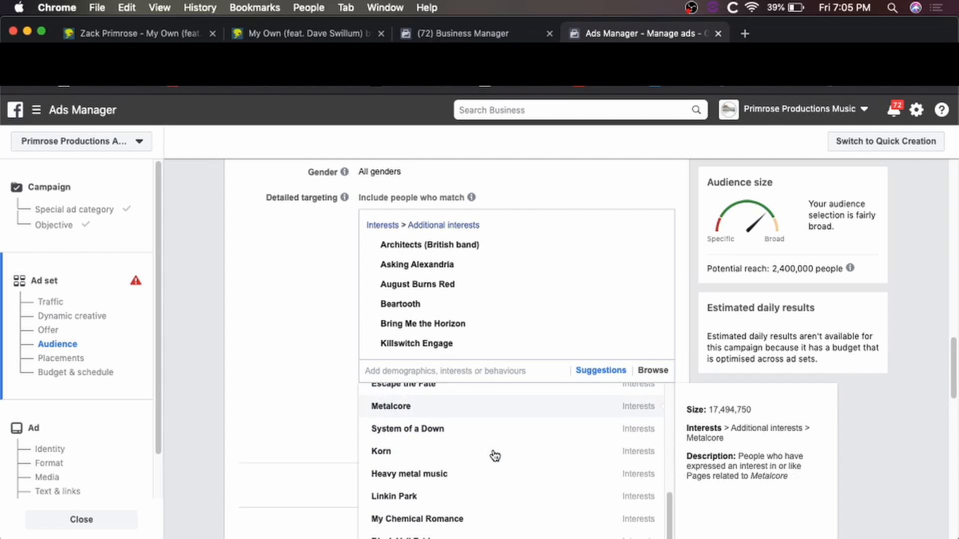
scroll(495, 456, down, 2)
scroll(494, 456, up, 5)
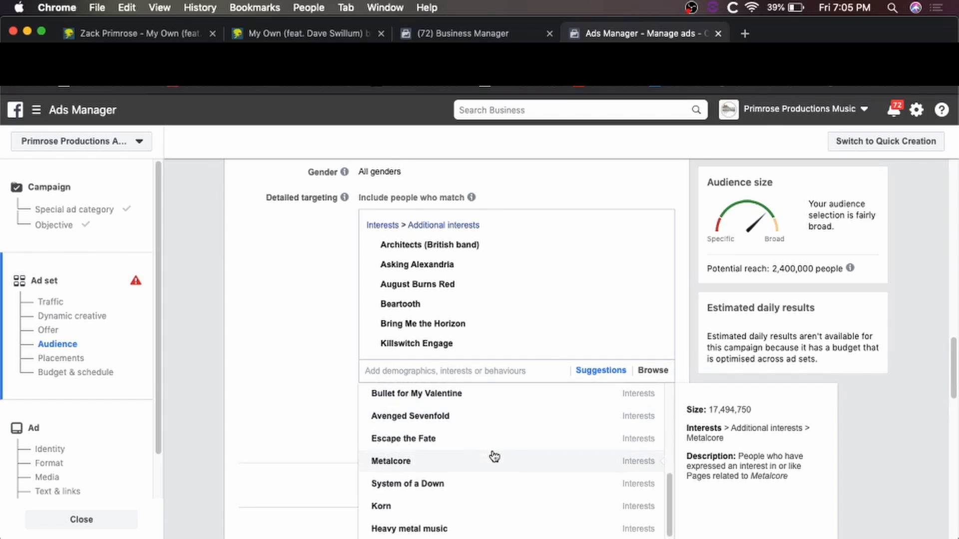
click(467, 467)
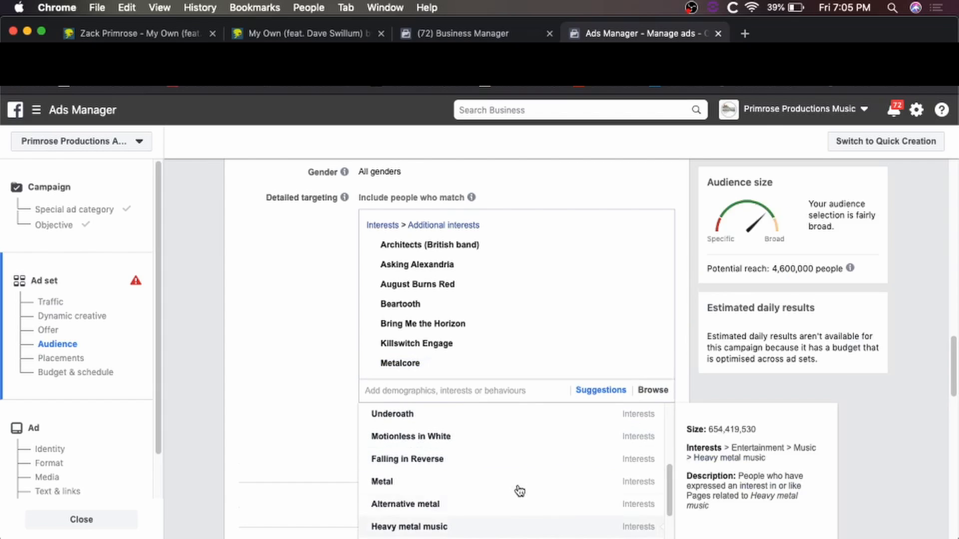
click(496, 474)
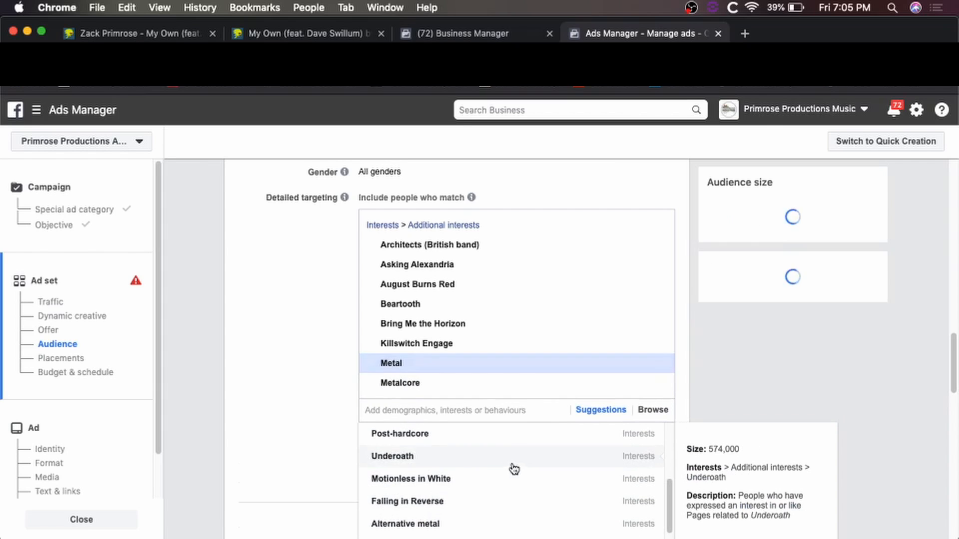
scroll(484, 475, down, 2)
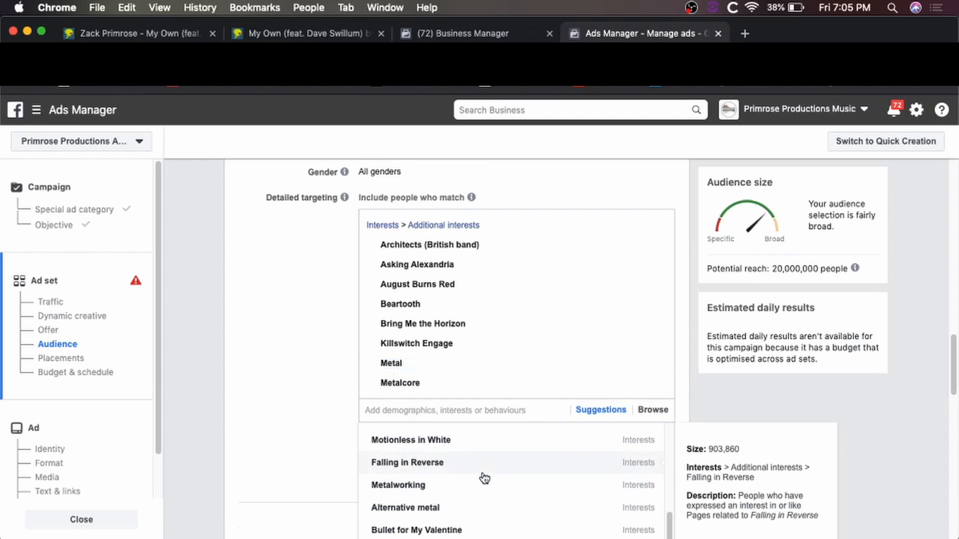
click(286, 403)
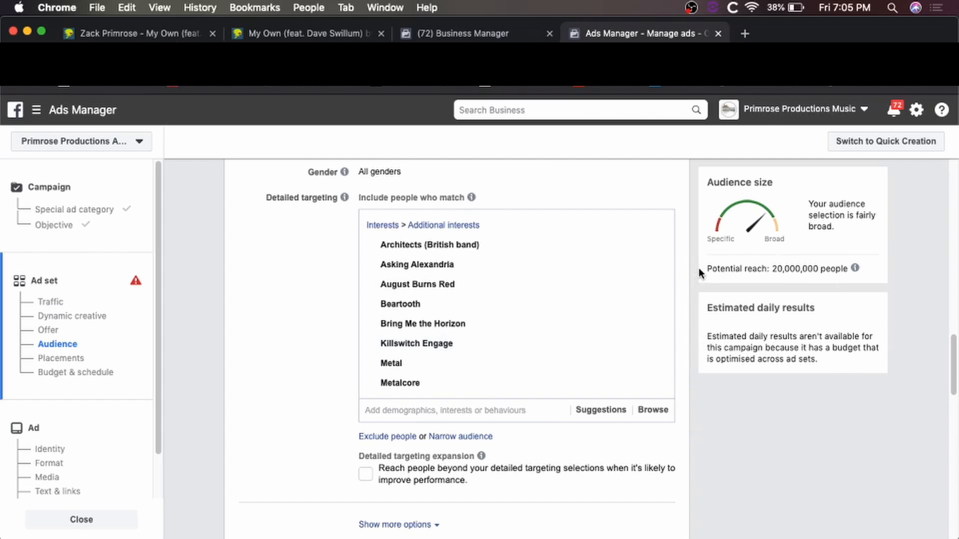
Turn on detailed targeting expansion and reveal the extra language and connection options.
scroll(699, 267, up, 5)
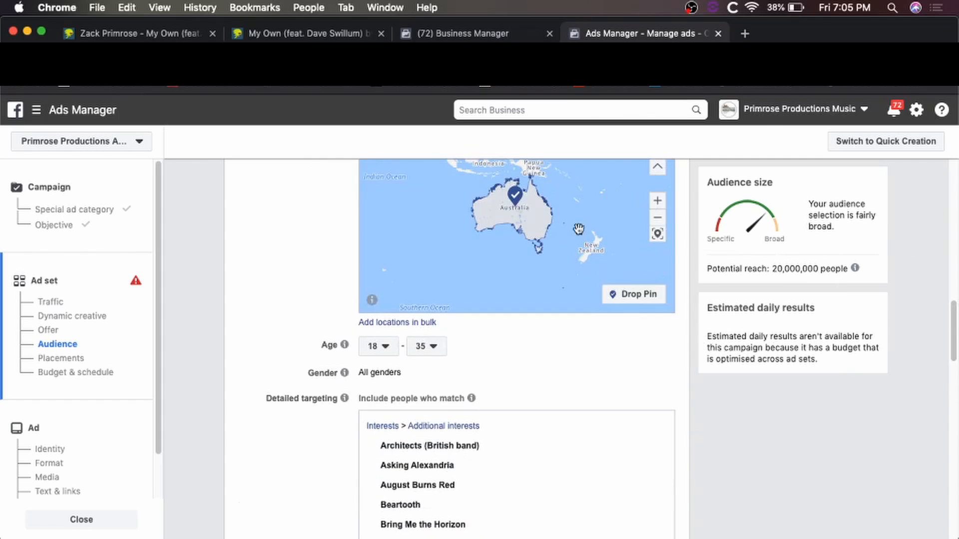
scroll(579, 225, up, 4)
scroll(575, 296, down, 9)
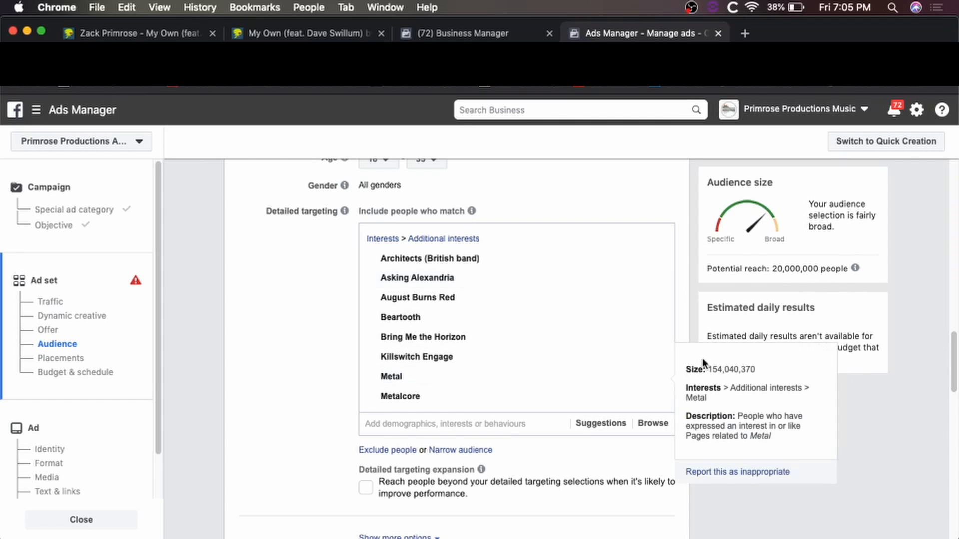
scroll(695, 321, down, 4)
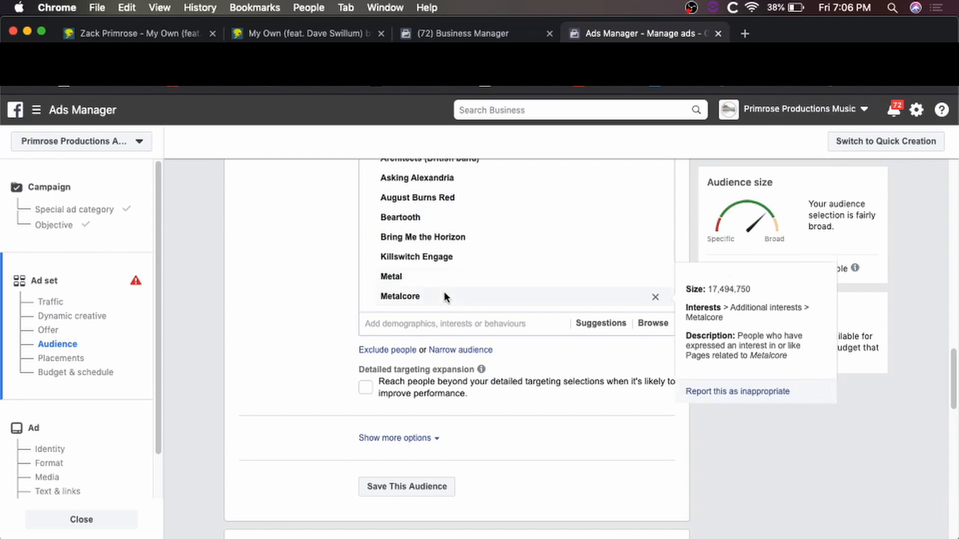
click(365, 388)
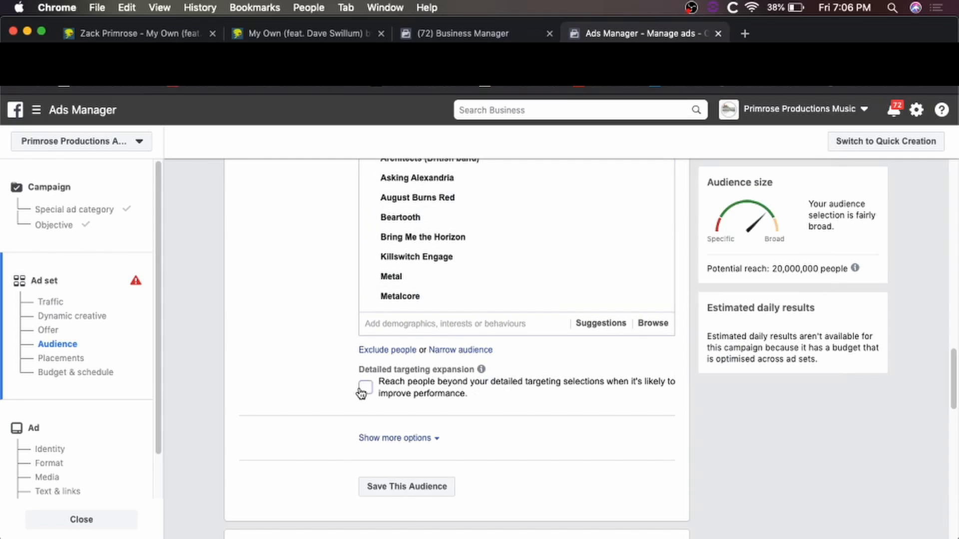
click(419, 438)
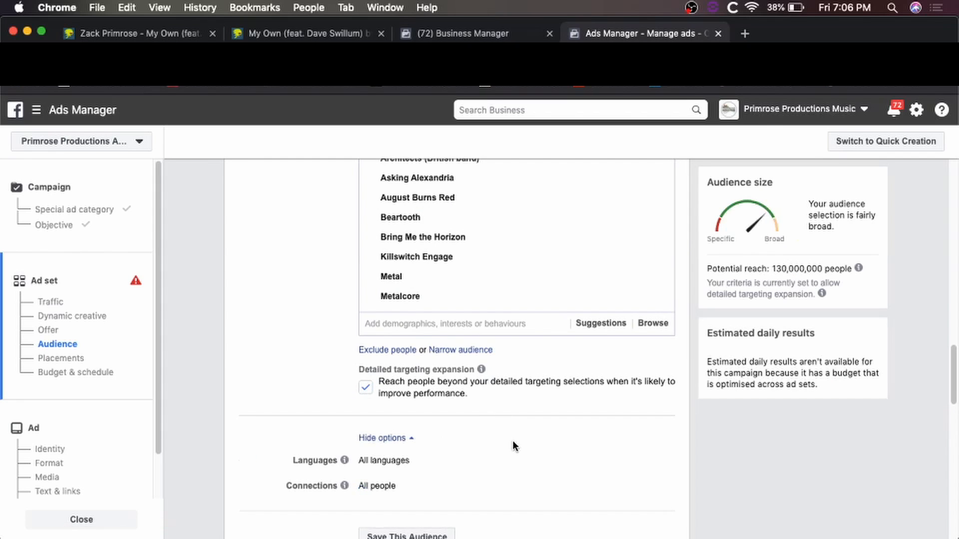
Begin saving the current targeting as a reusable audience.
scroll(514, 446, down, 2)
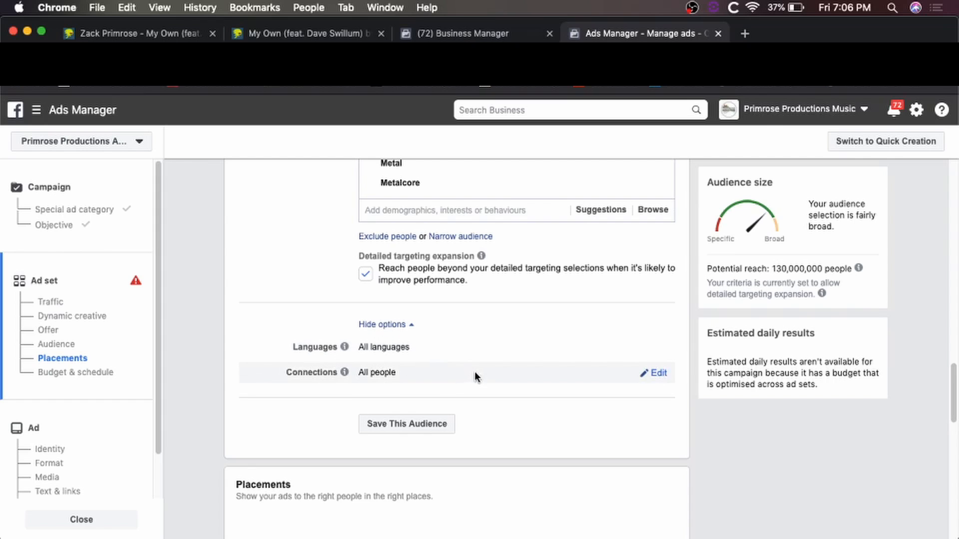
scroll(317, 341, up, 9)
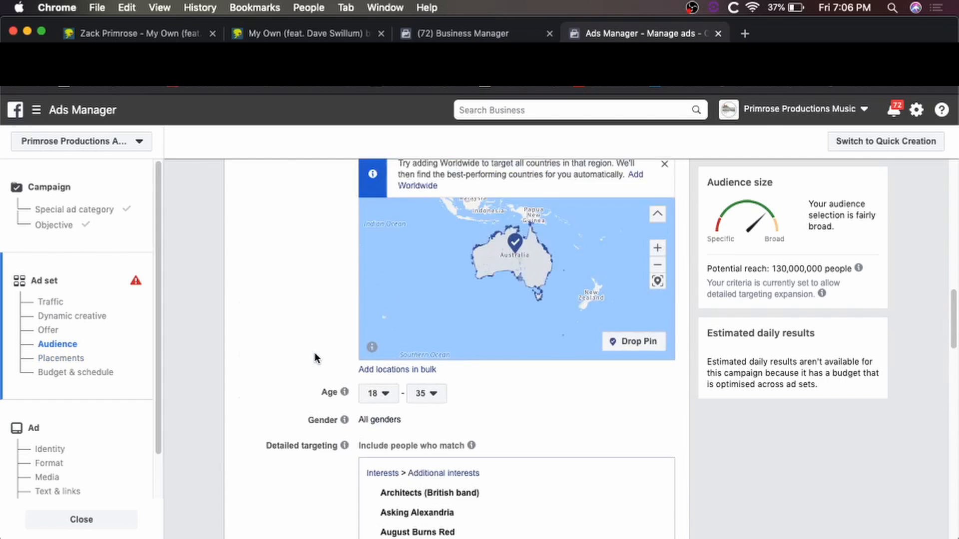
scroll(315, 353, down, 15)
scroll(314, 352, down, 7)
scroll(316, 358, up, 12)
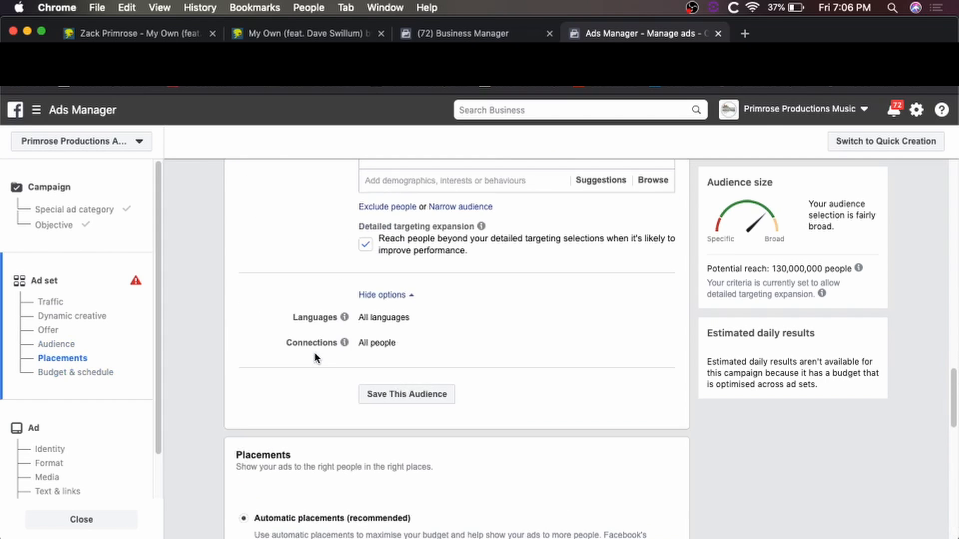
click(393, 392)
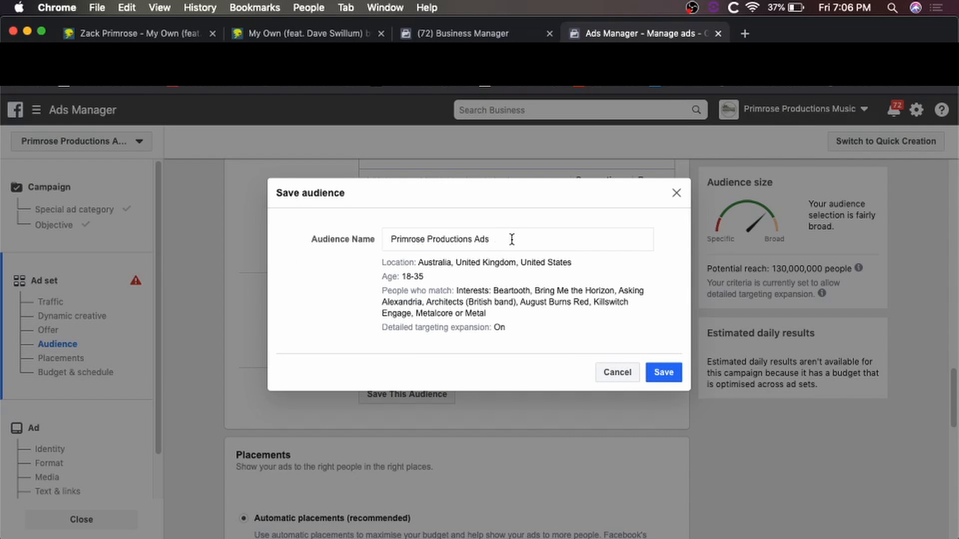
Replace the default audience name with 'Track Release' and save the audience.
drag(512, 240, 322, 228)
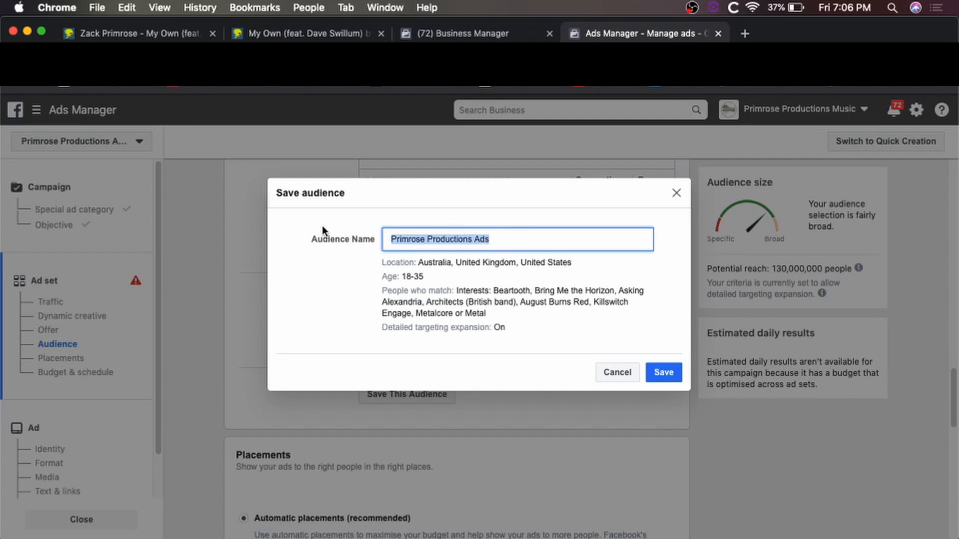
text(Track Rele)
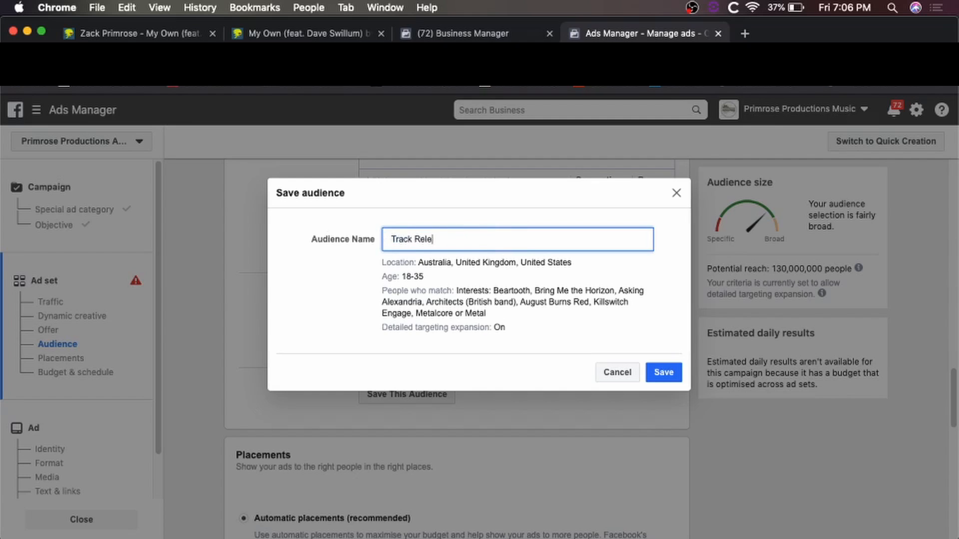
click(670, 370)
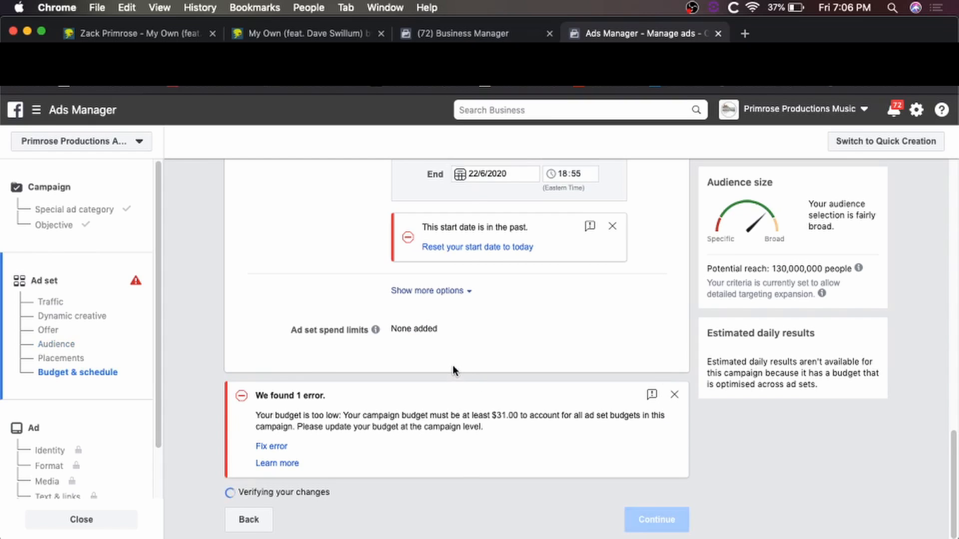
scroll(452, 365, up, 3)
scroll(450, 363, up, 3)
scroll(446, 366, up, 7)
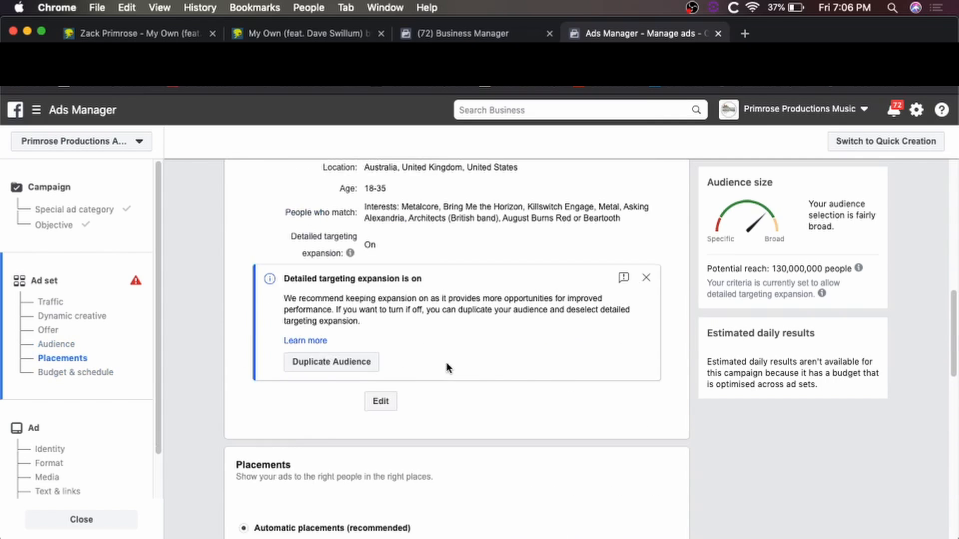
scroll(445, 362, up, 2)
scroll(445, 361, down, 6)
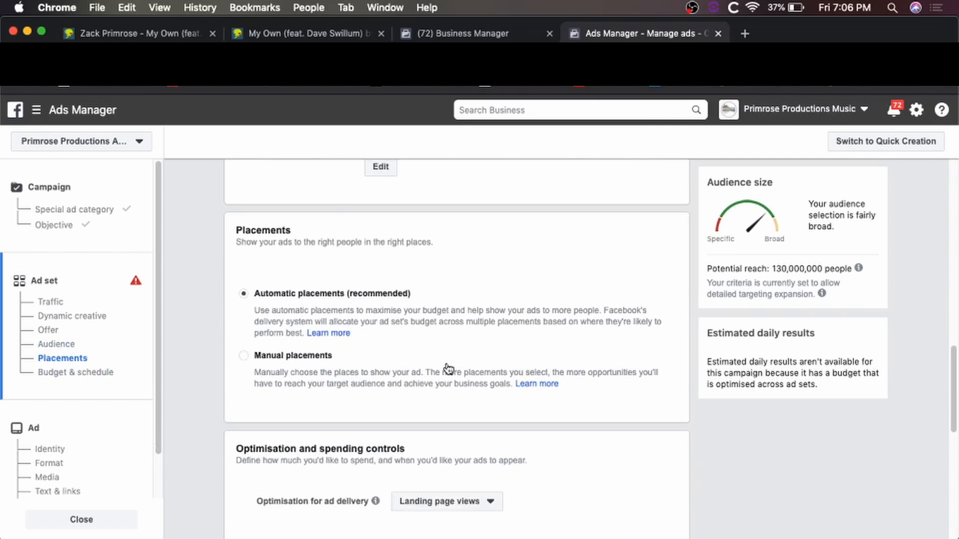
scroll(445, 362, down, 1)
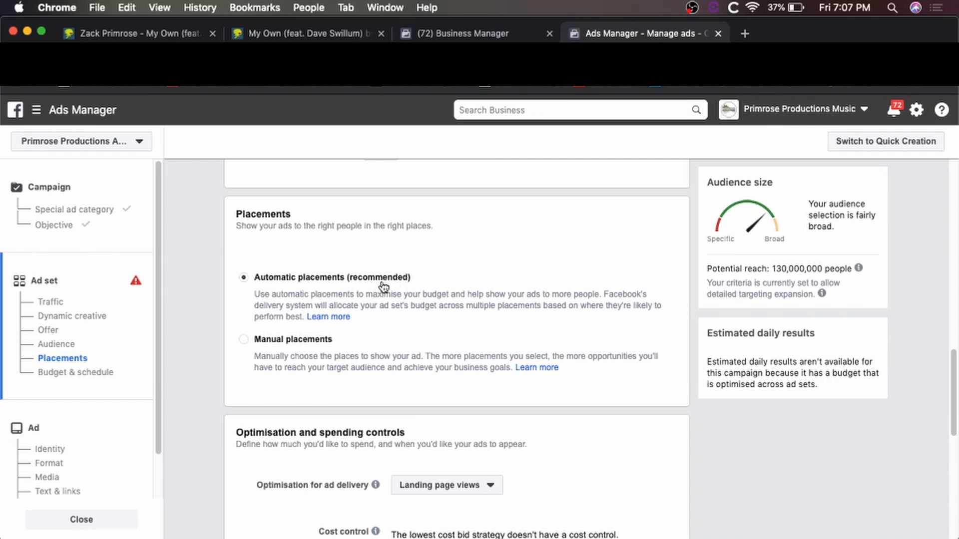
click(244, 341)
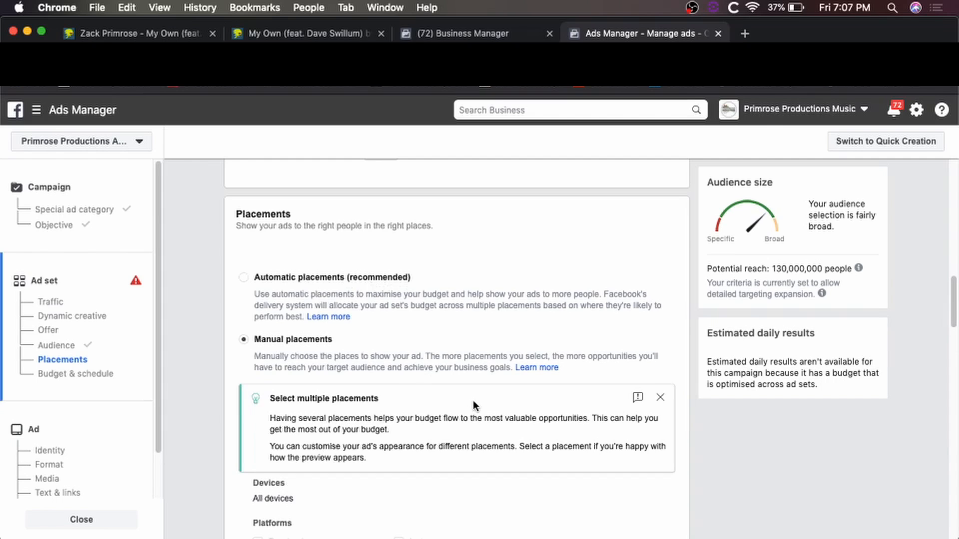
scroll(472, 401, down, 2)
scroll(280, 402, down, 4)
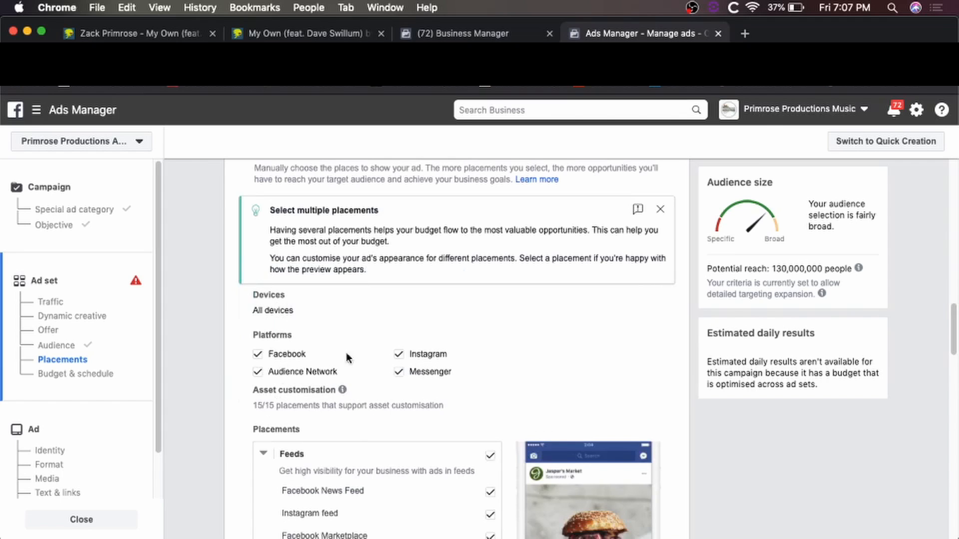
scroll(398, 420, down, 4)
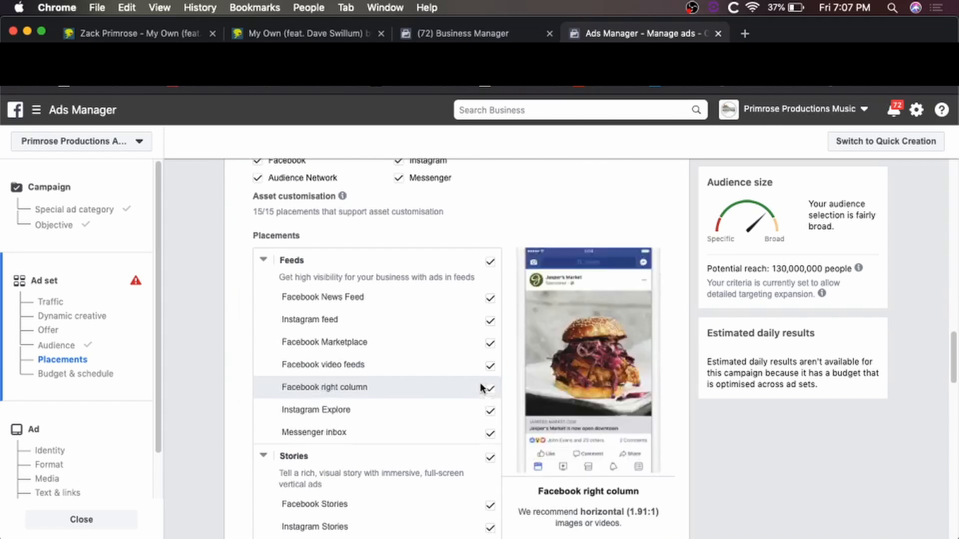
scroll(205, 333, up, 7)
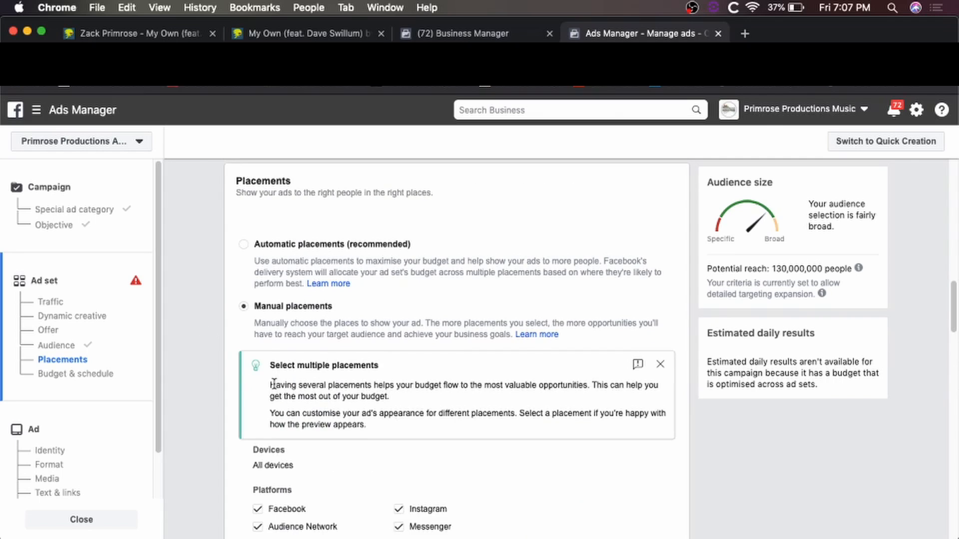
scroll(239, 327, down, 1)
Use automatic placements and keep Landing page views as the delivery optimisation.
click(245, 224)
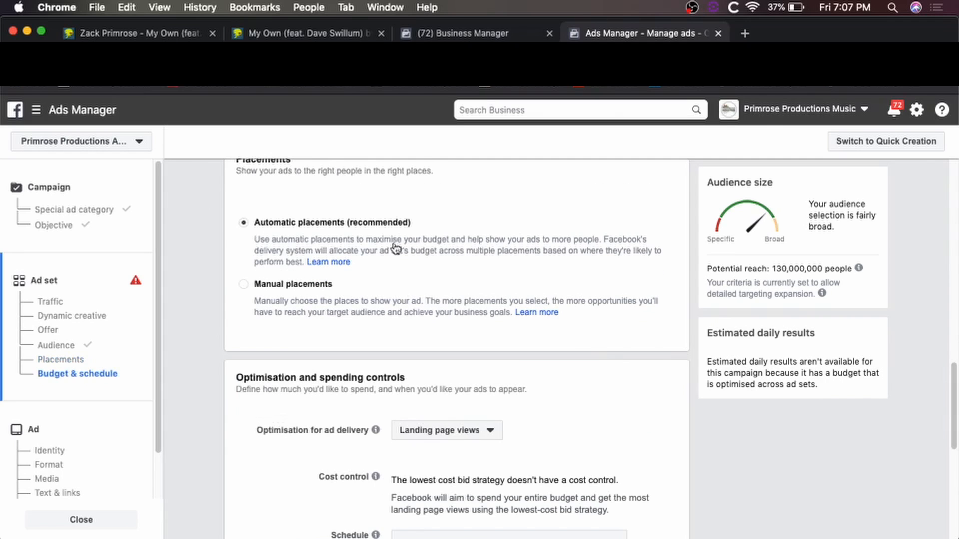
scroll(610, 345, down, 4)
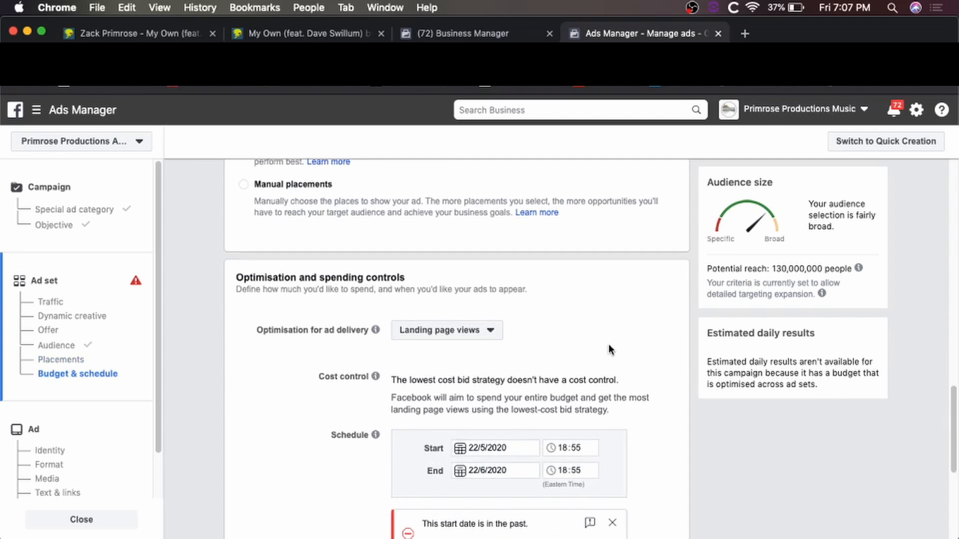
click(479, 334)
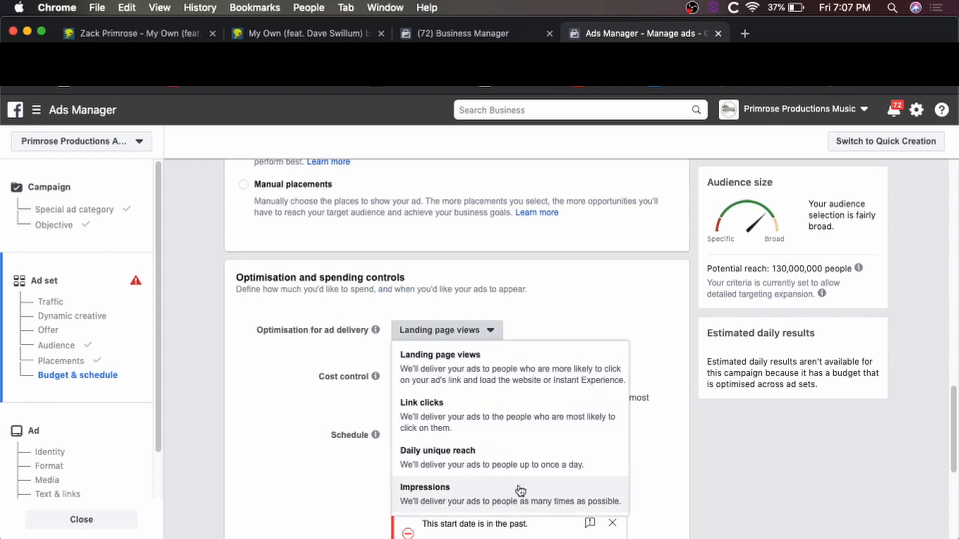
click(492, 375)
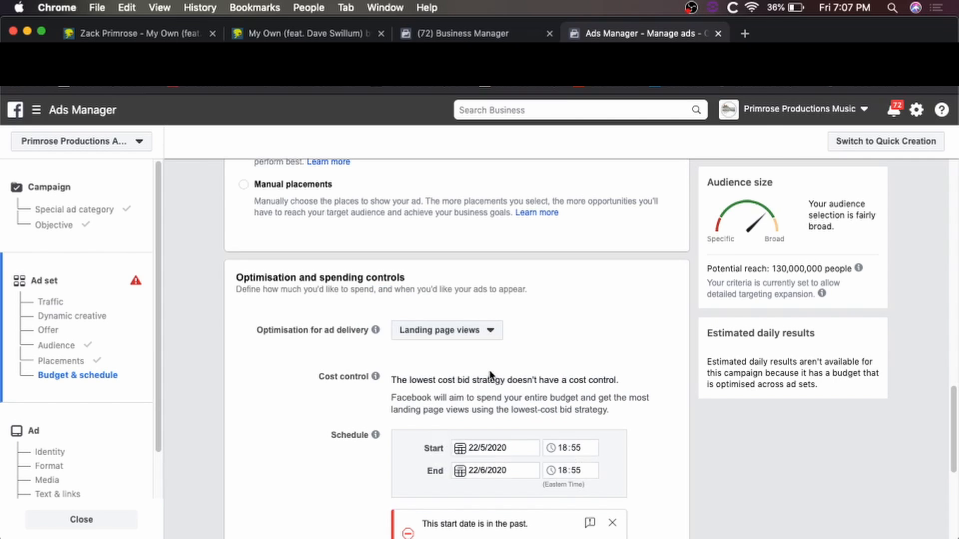
Glance at the song's DistroKid pre-save page, then return to the ad set form.
click(310, 33)
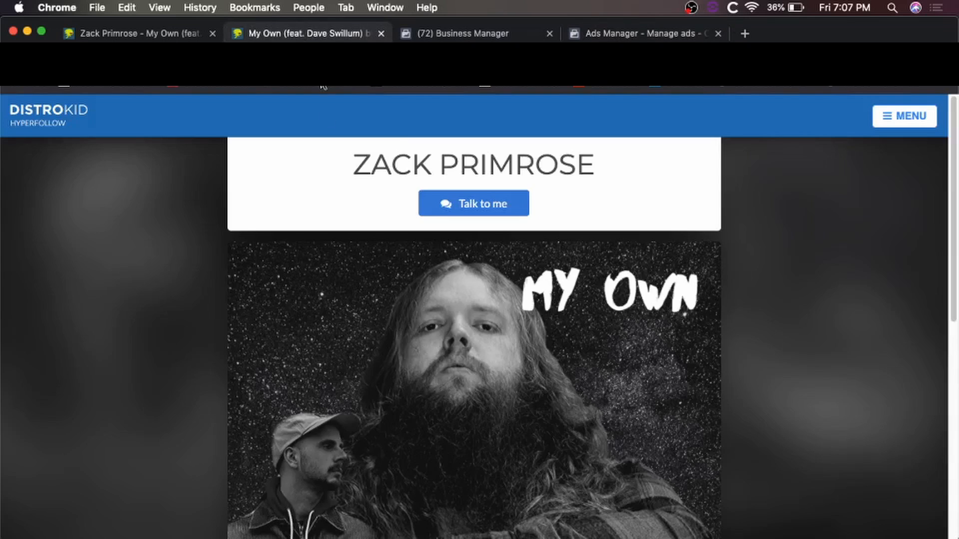
scroll(466, 370, down, 5)
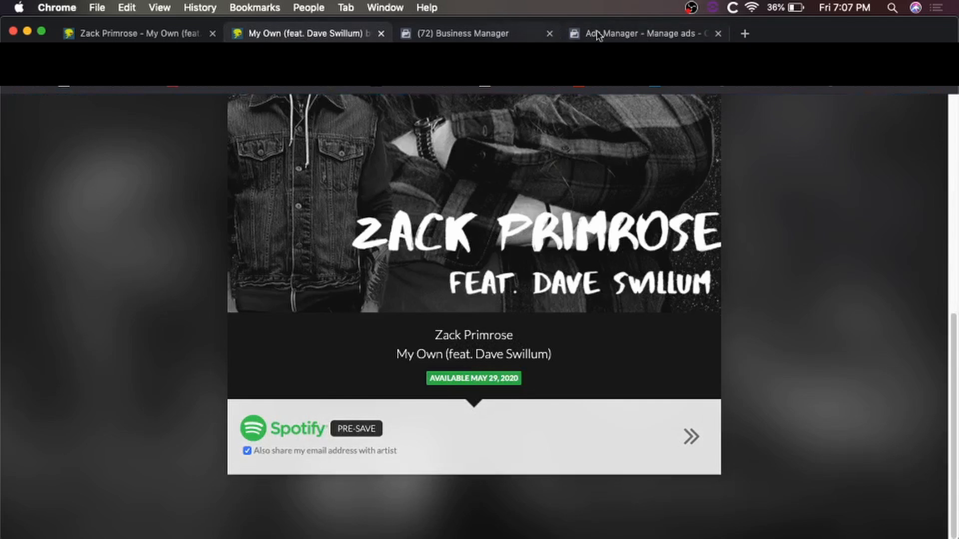
click(630, 35)
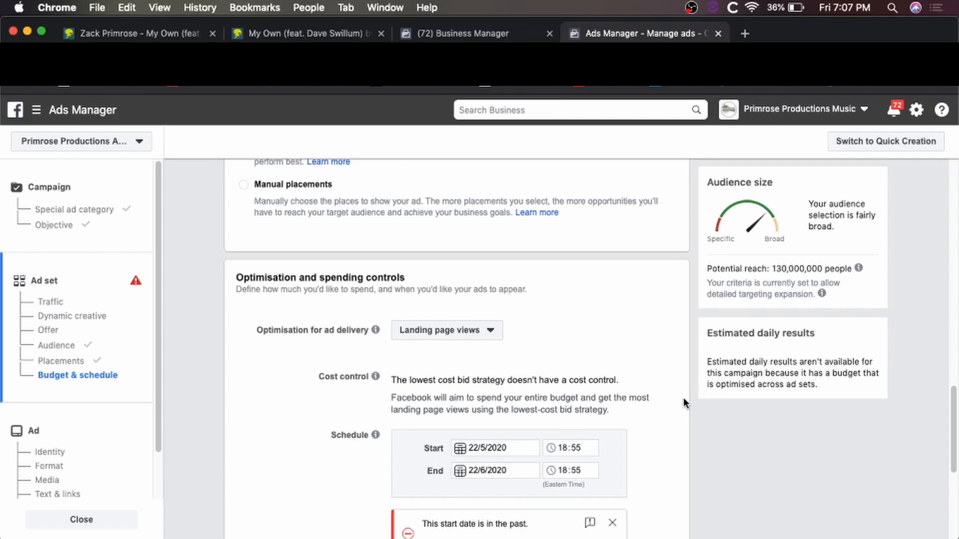
Set the ad set start to 23 May 2020 at 12:00.
scroll(683, 397, down, 3)
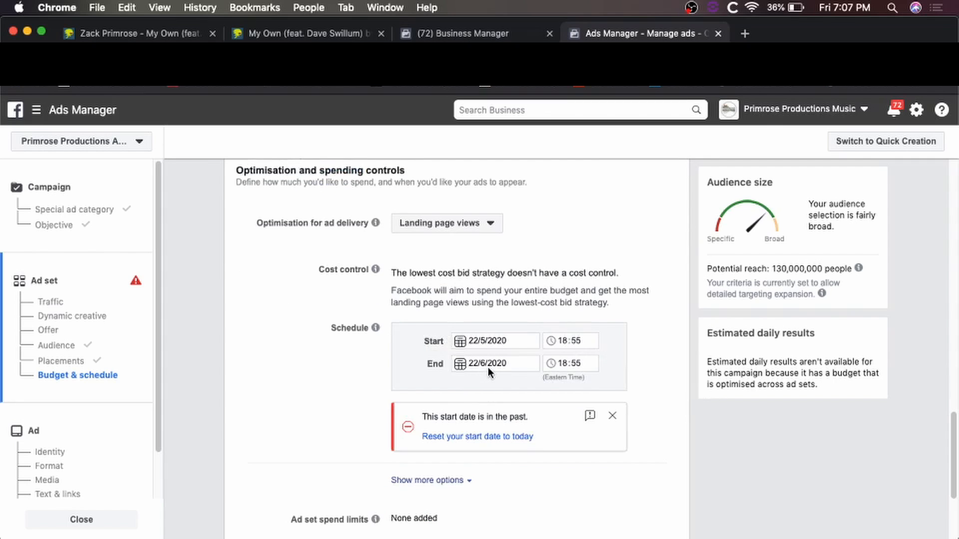
click(459, 345)
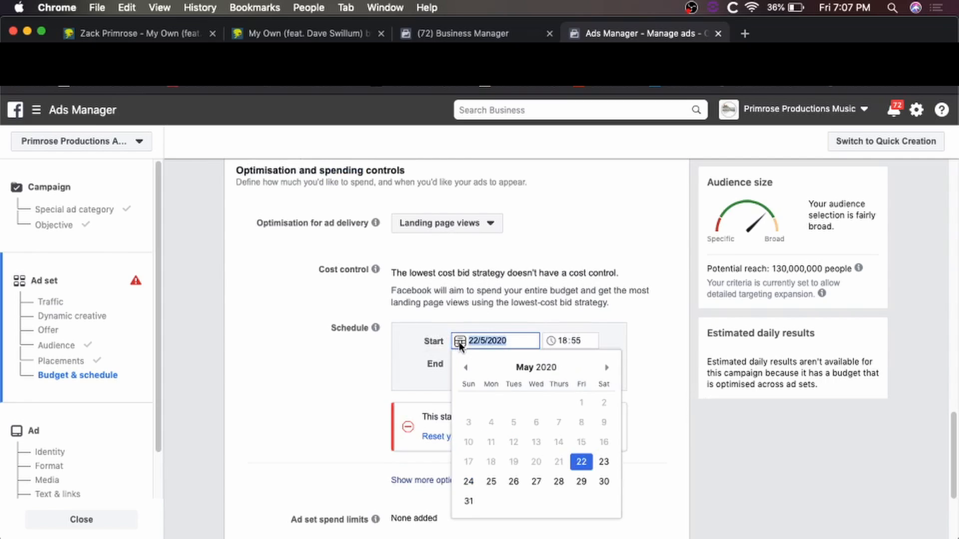
click(604, 465)
click(552, 343)
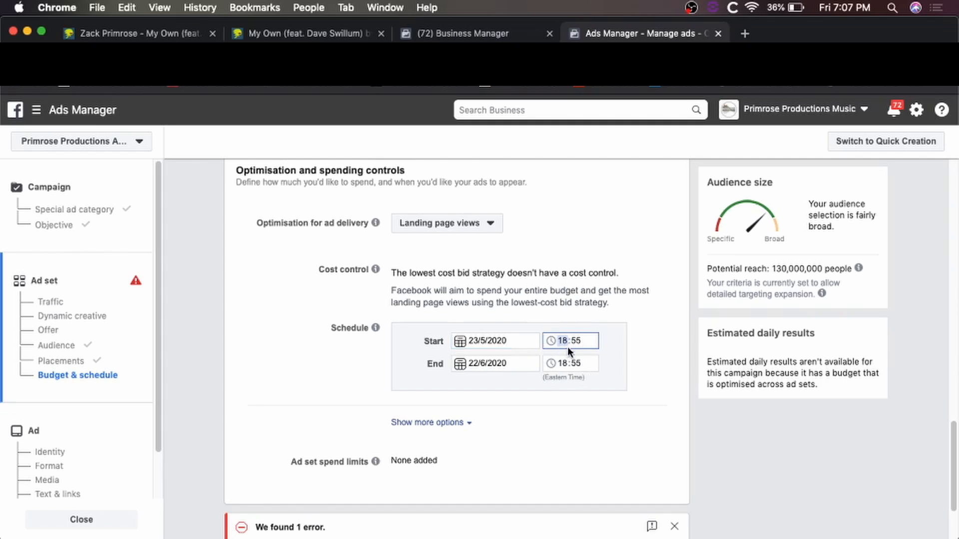
click(579, 340)
Set the end to 28 May 2020 at 12:00 and reveal the extra budget options.
click(459, 364)
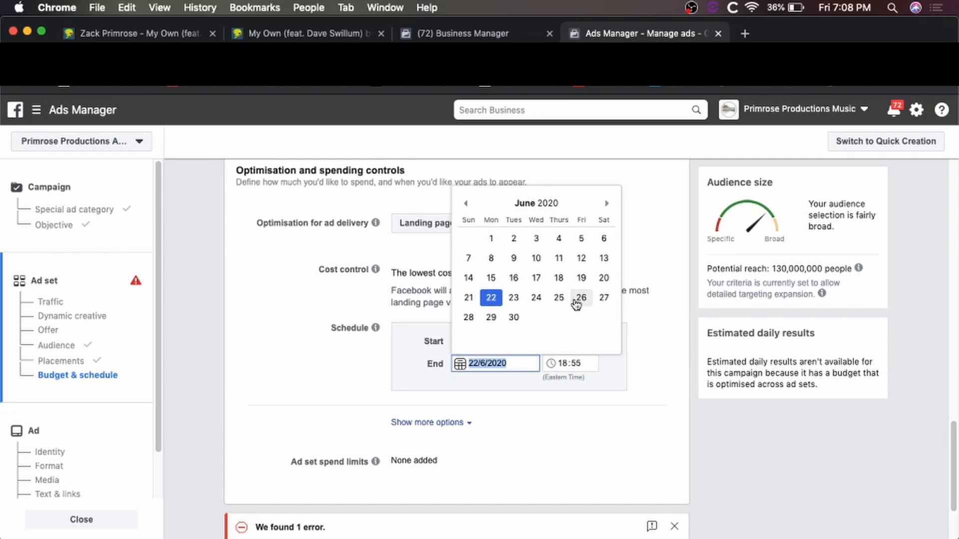
click(465, 203)
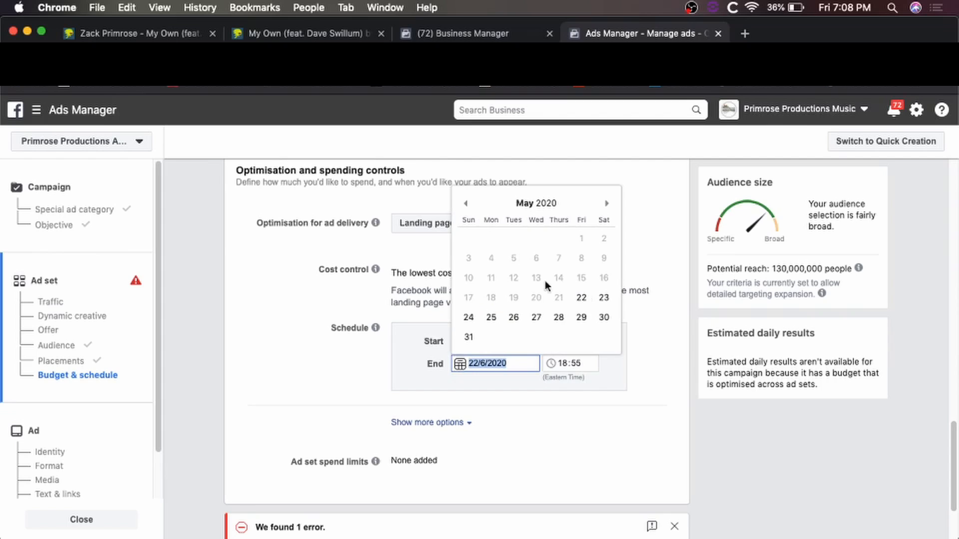
click(557, 317)
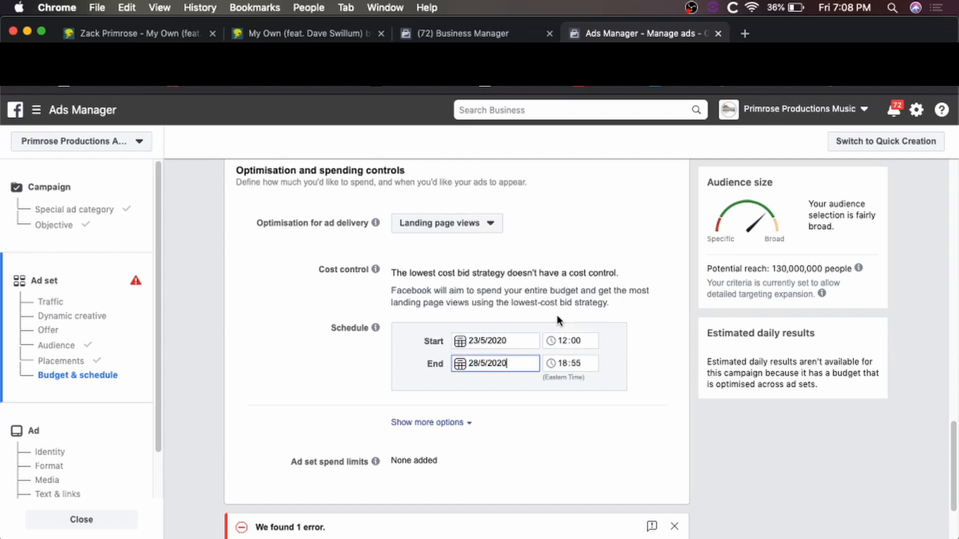
click(561, 362)
text(12)
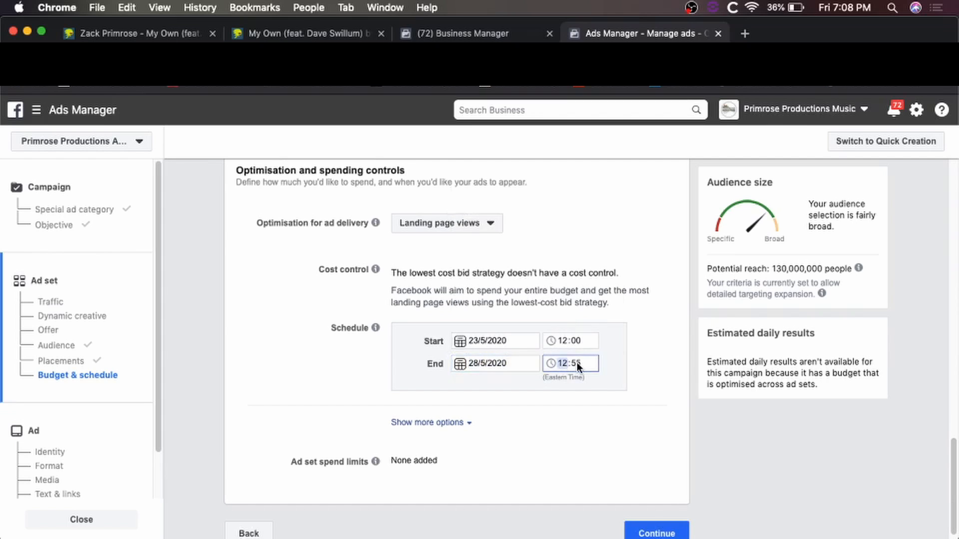
click(576, 362)
text(00)
click(456, 423)
scroll(525, 437, down, 2)
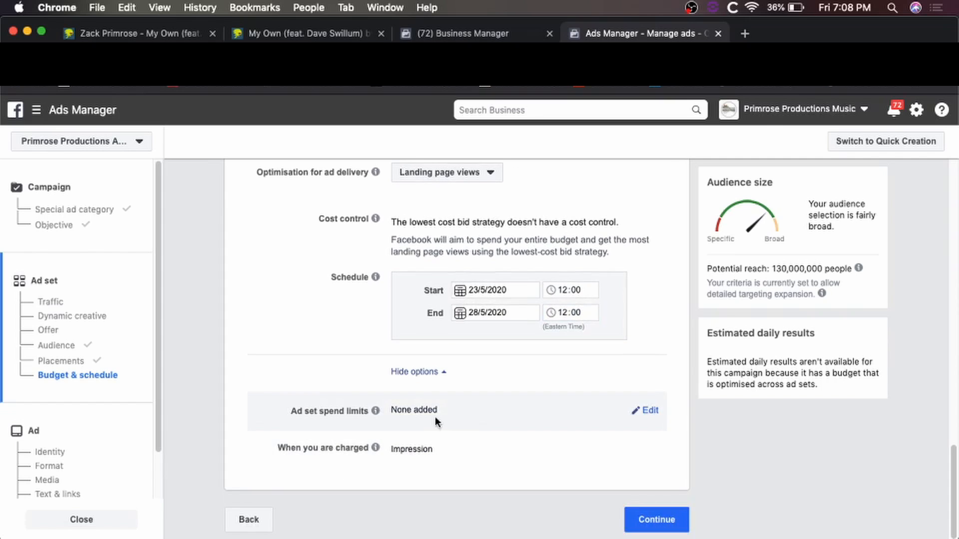
Check the ad set spend limits note, review the ad set, and continue to the ad.
click(648, 412)
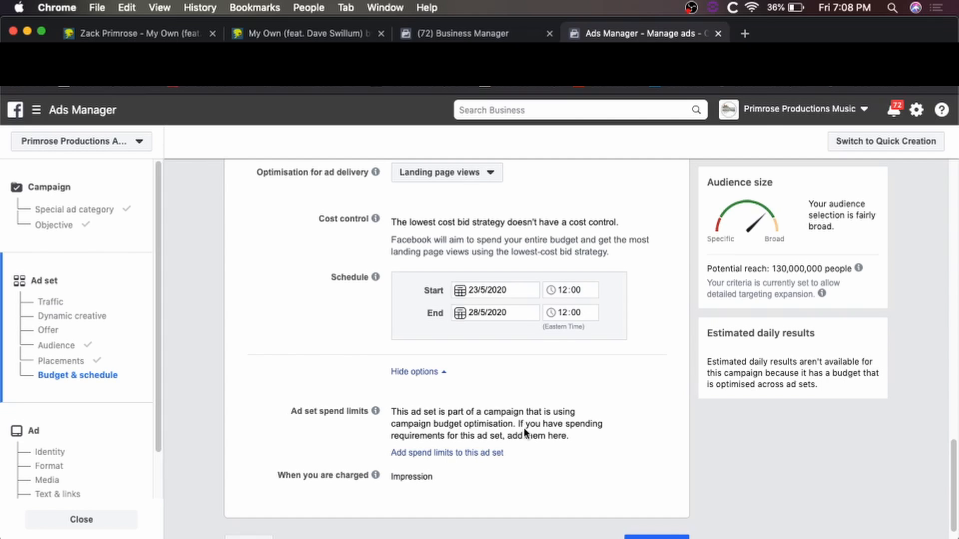
scroll(538, 447, down, 1)
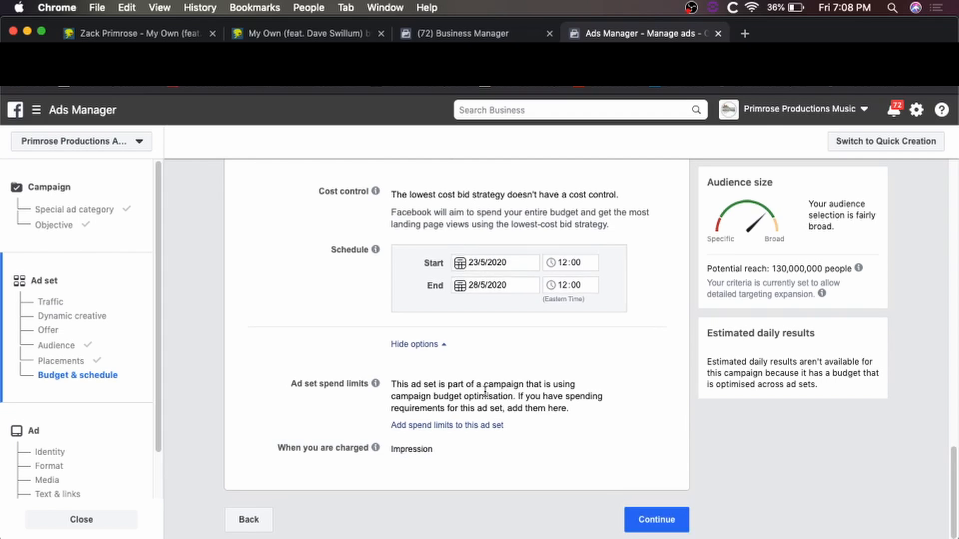
scroll(484, 390, up, 10)
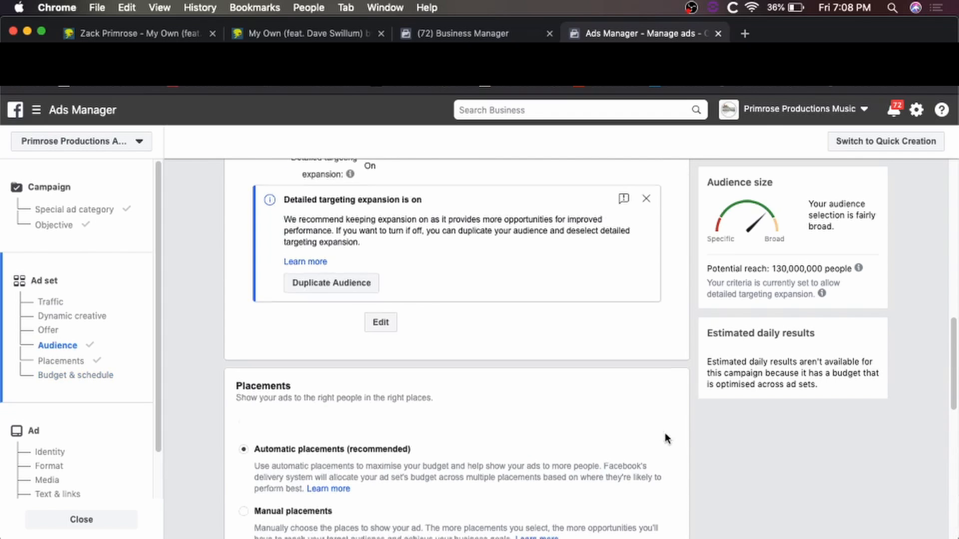
scroll(667, 438, down, 6)
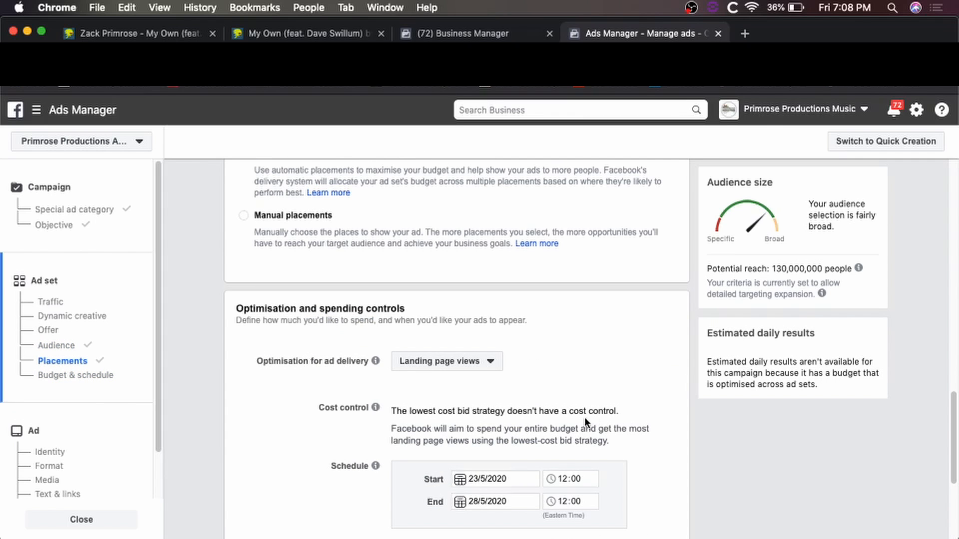
scroll(593, 417, down, 4)
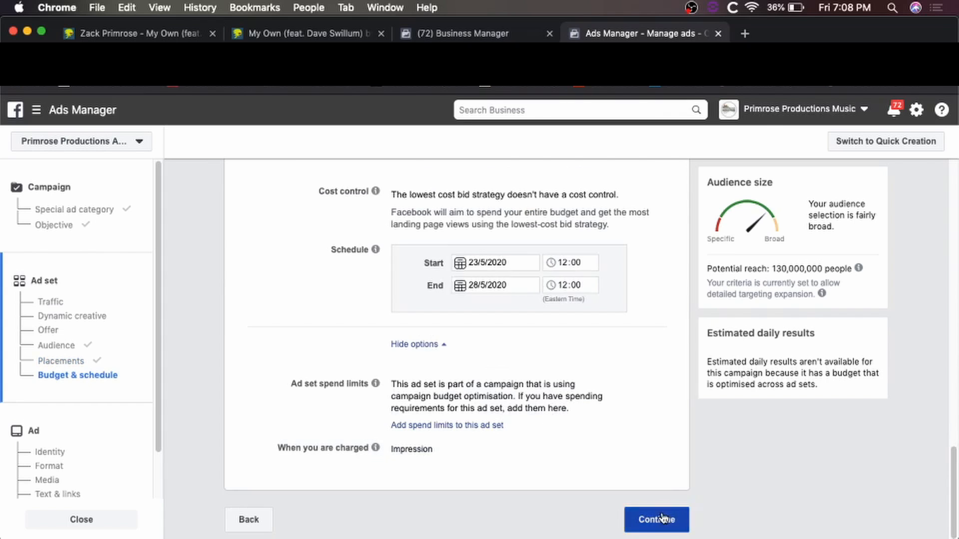
click(649, 517)
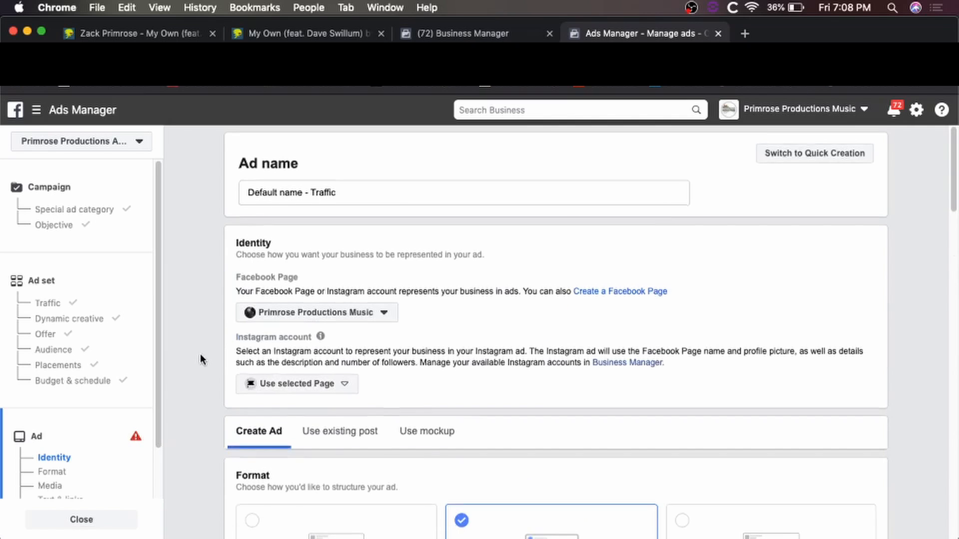
Review the Audience and Budget & schedule sections and confirm the campaign budget.
scroll(202, 357, down, 7)
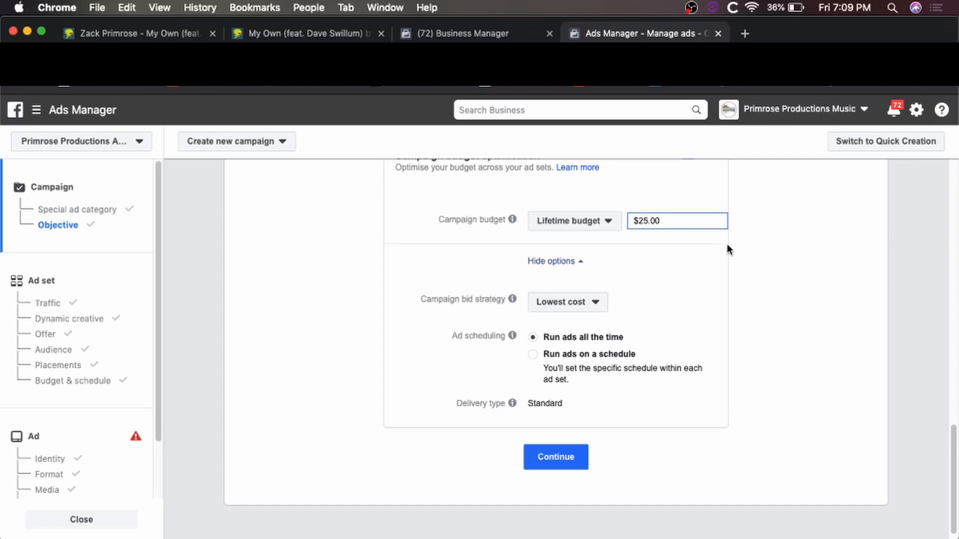
scroll(727, 244, up, 3)
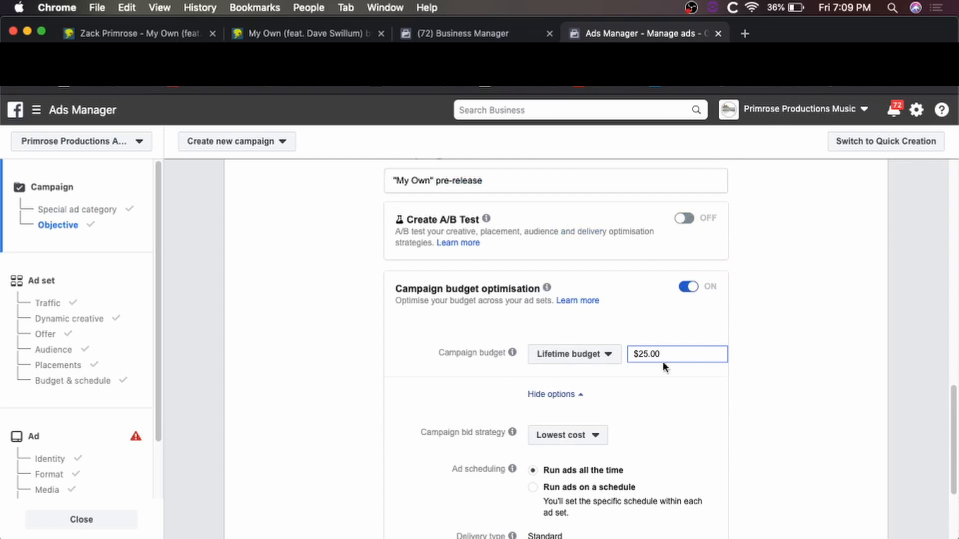
scroll(663, 362, down, 2)
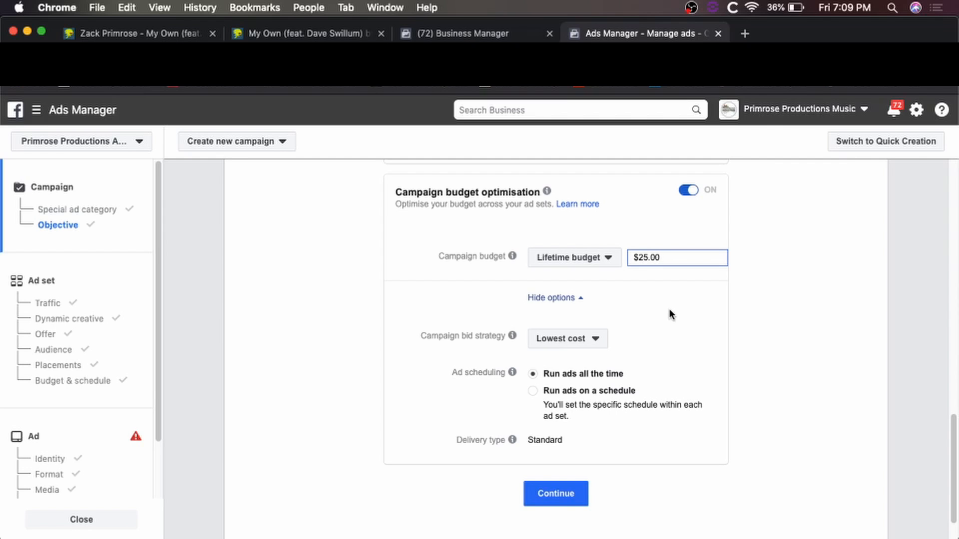
click(566, 501)
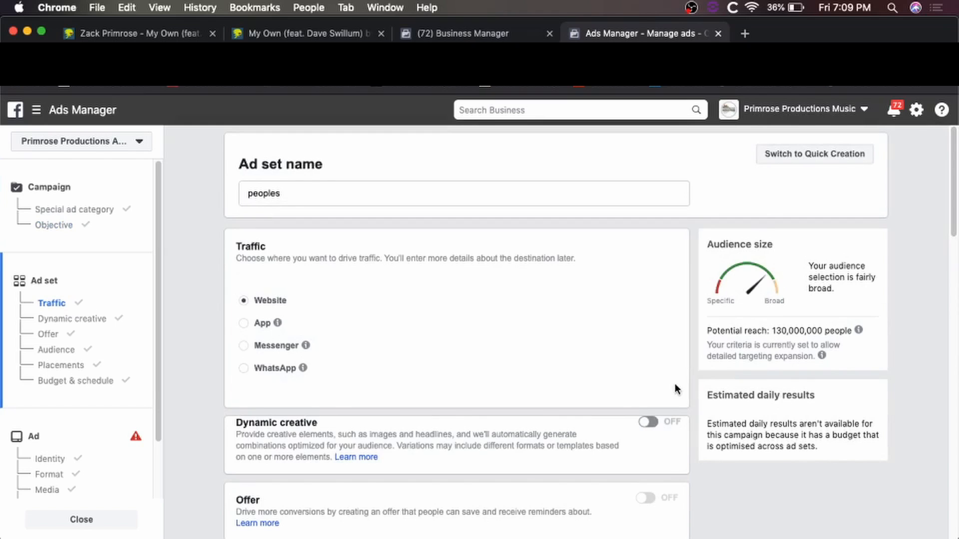
Scroll through the ad set once more and move on to the ad stage.
scroll(670, 382, down, 10)
scroll(671, 388, up, 10)
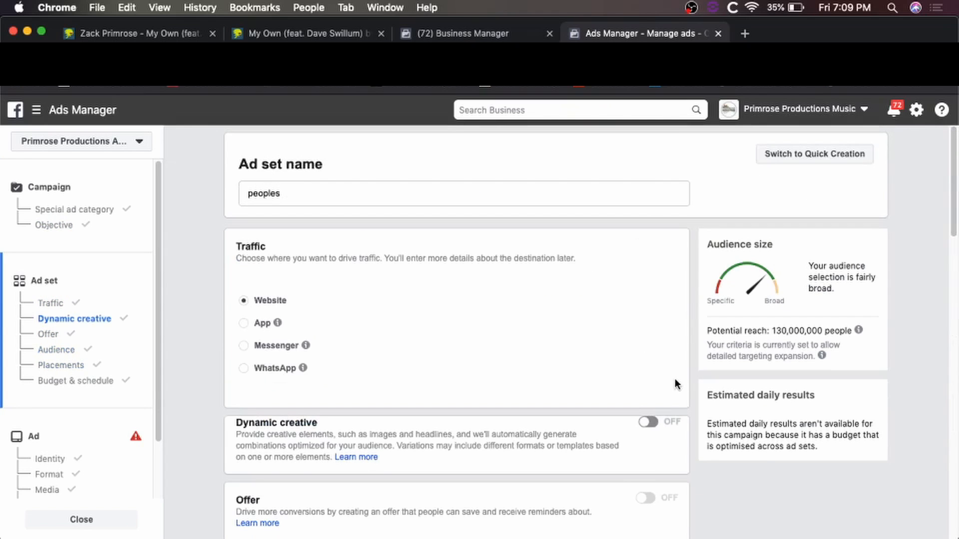
scroll(670, 384, down, 5)
scroll(670, 383, down, 3)
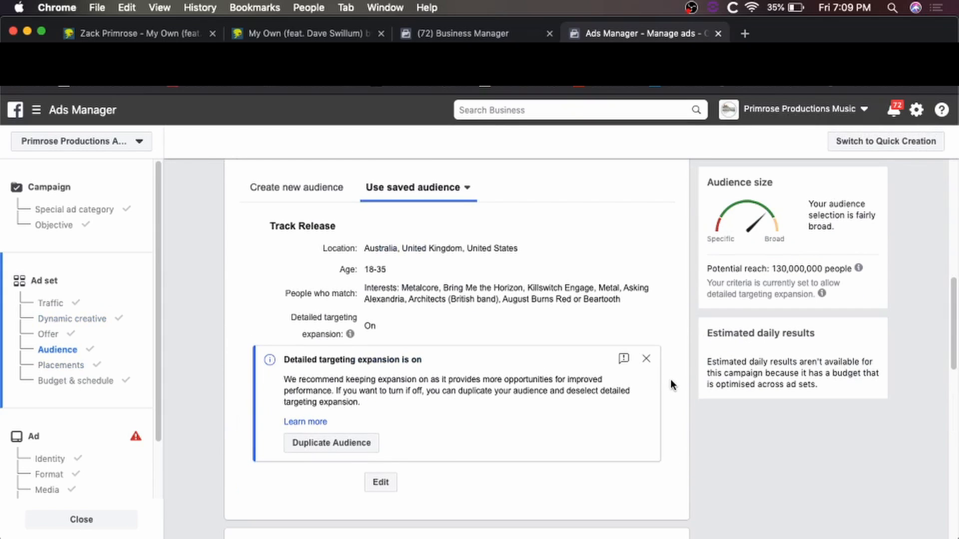
scroll(677, 384, down, 20)
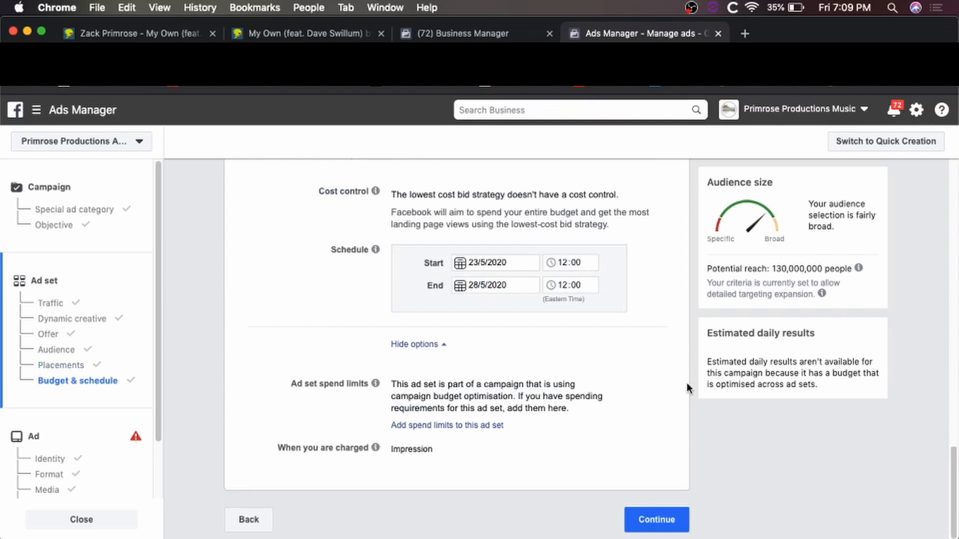
click(659, 519)
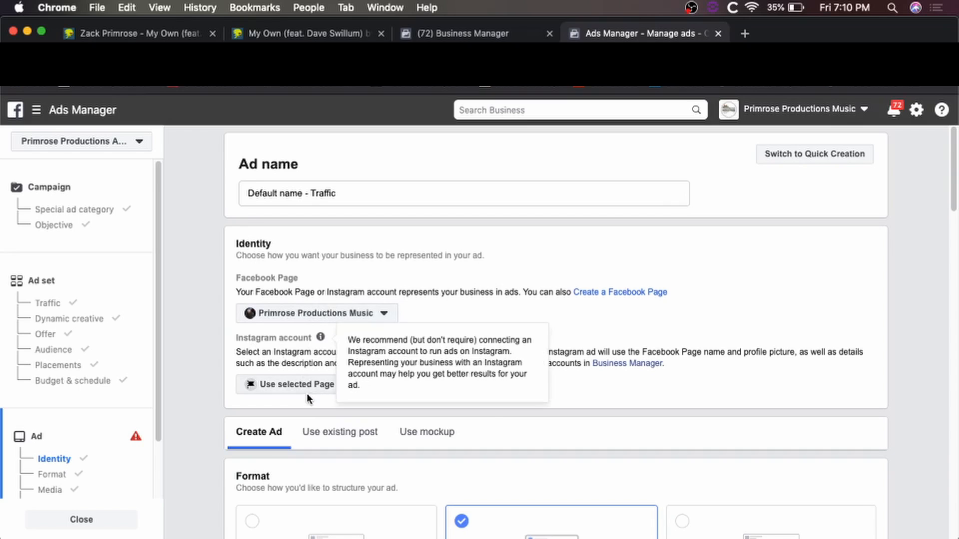
Pick the business's Instagram account as the ad's Instagram identity.
click(326, 389)
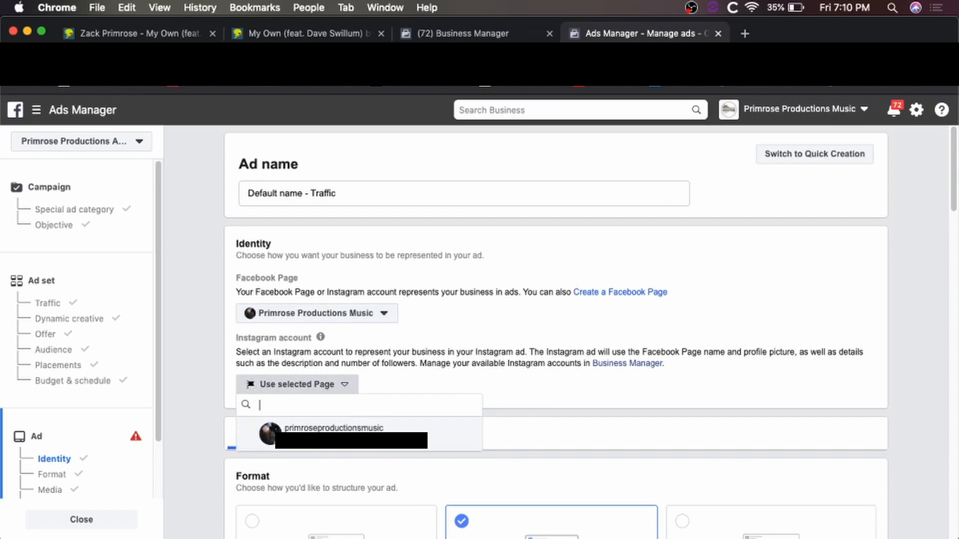
click(339, 430)
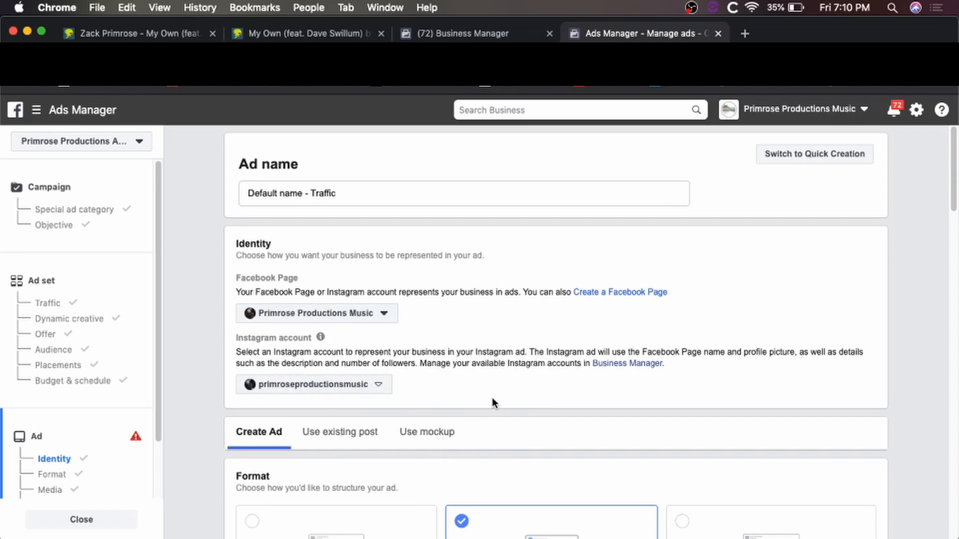
Keep the Single image or video format and bring up the Add media image/video choices.
scroll(750, 390, down, 5)
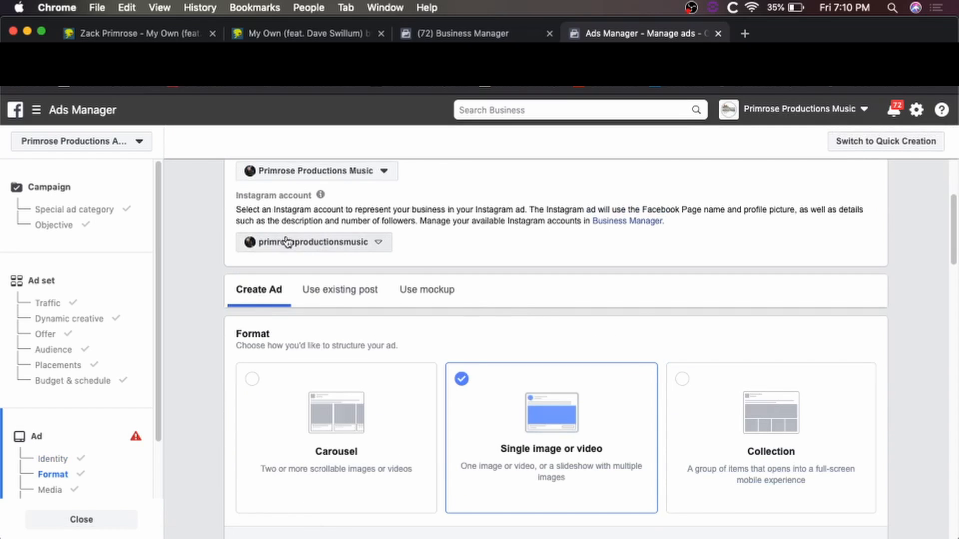
scroll(528, 264, down, 5)
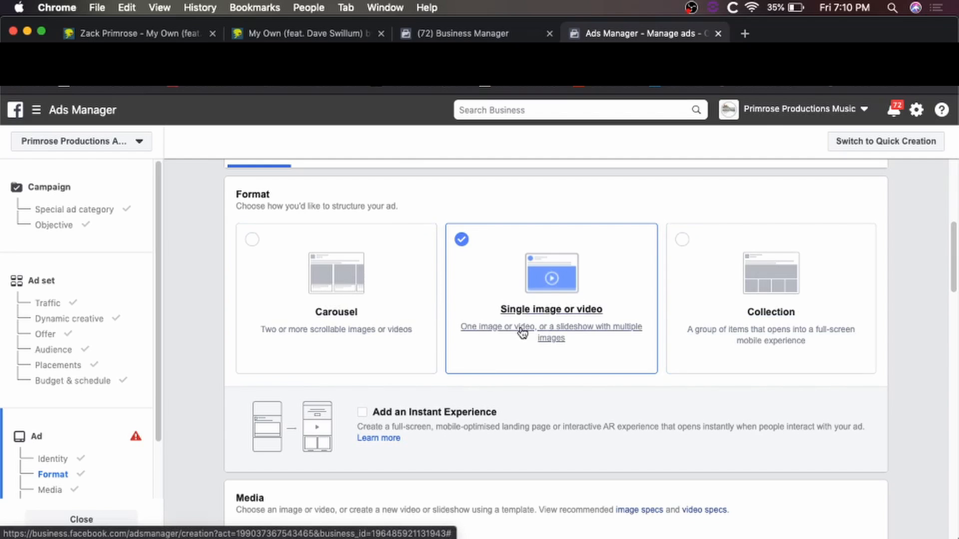
scroll(443, 374, down, 3)
scroll(441, 374, down, 2)
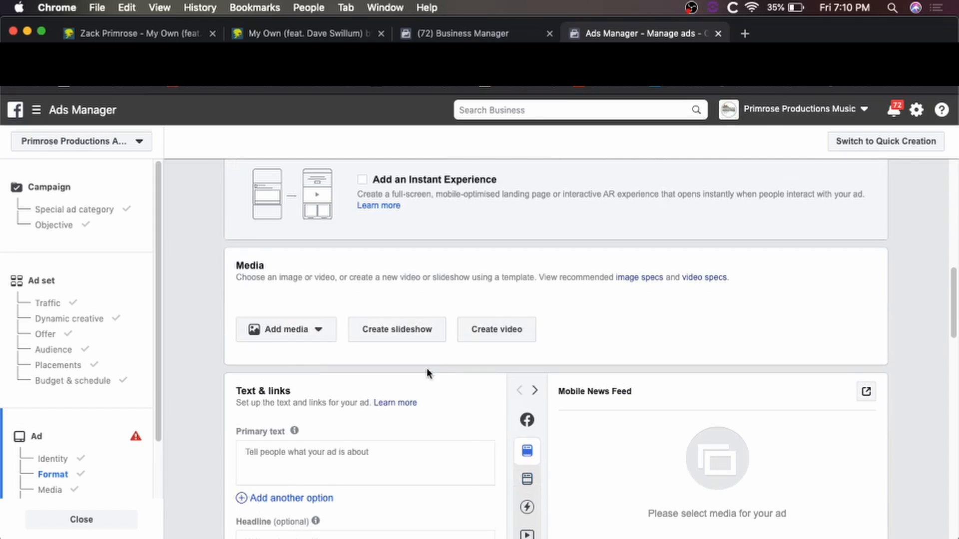
click(298, 334)
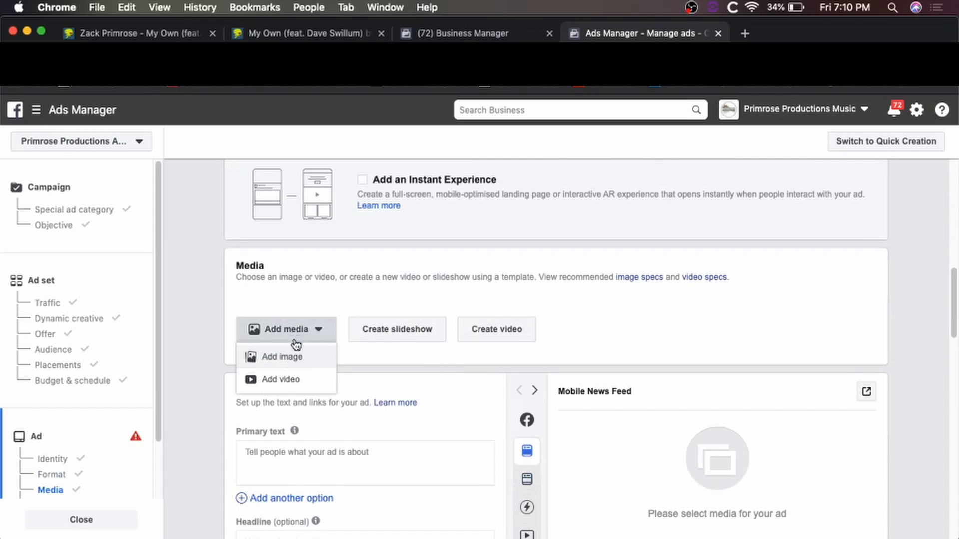
Upload Ad 1 Final 2.mov from the computer as the ad's video.
click(289, 381)
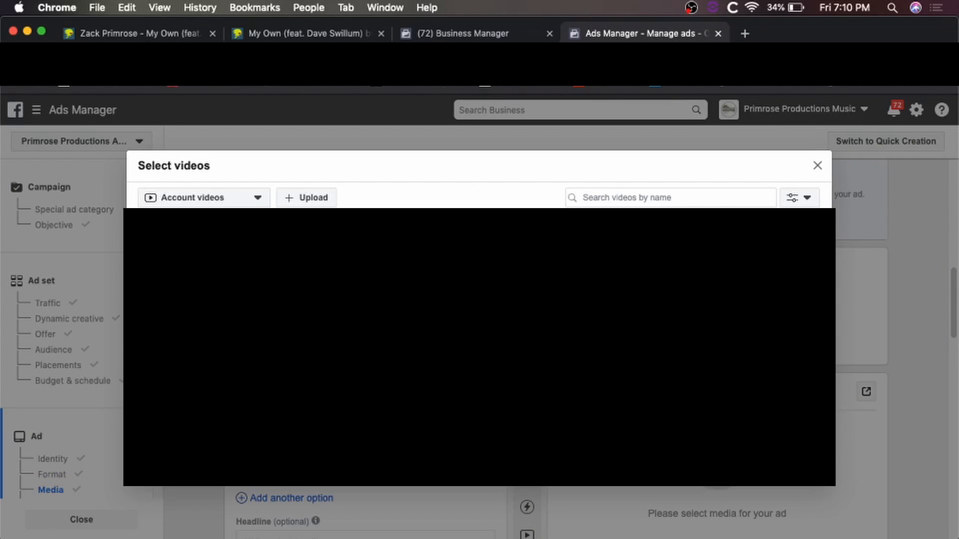
click(310, 198)
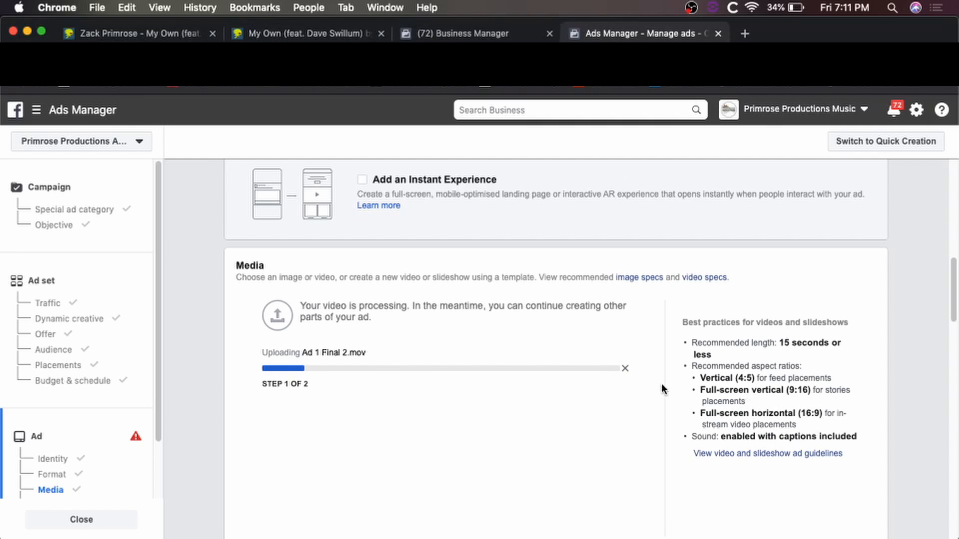
scroll(652, 404, down, 1)
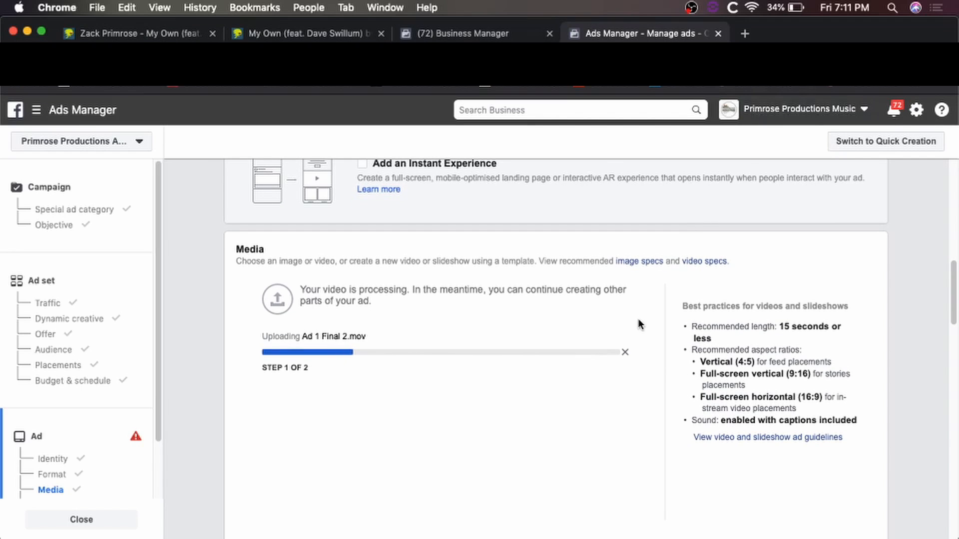
scroll(699, 390, down, 5)
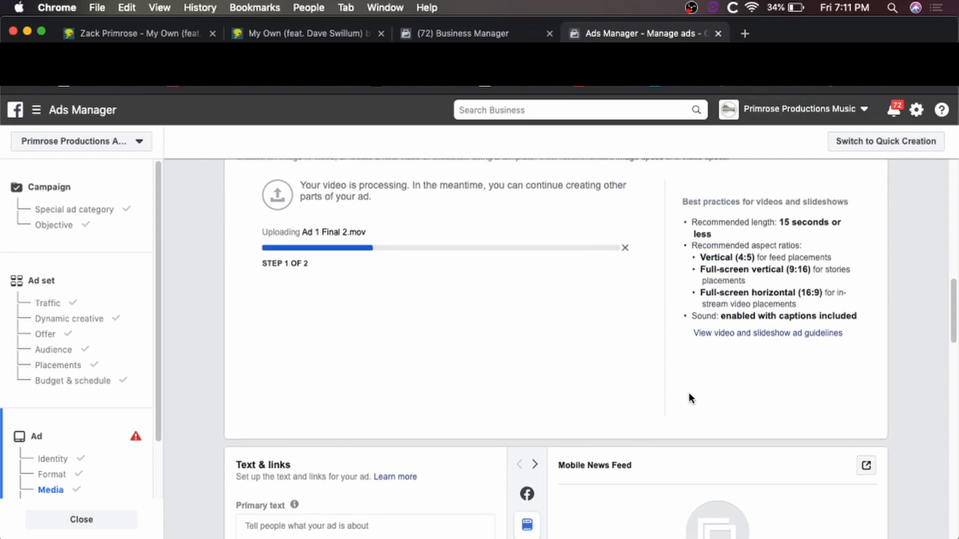
scroll(689, 392, down, 4)
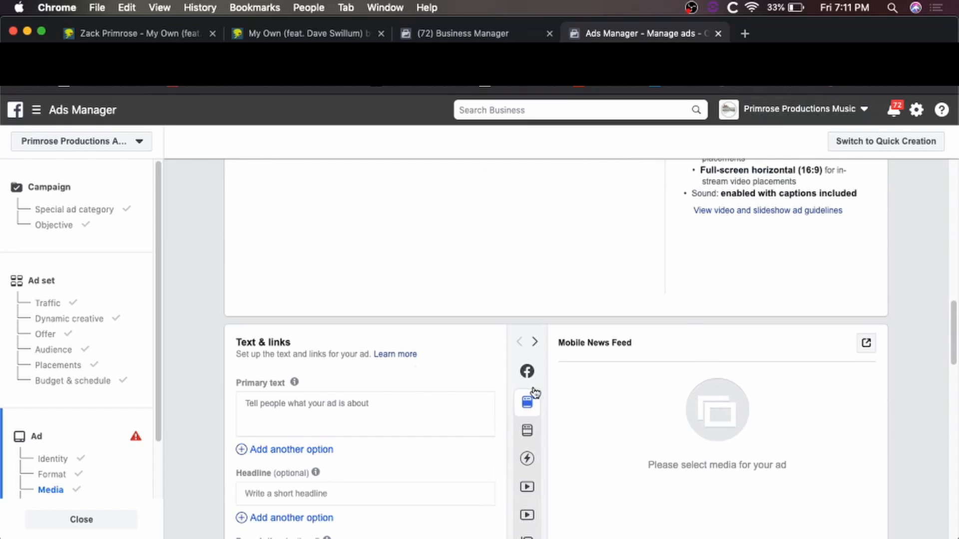
Paste the song's DistroKid pre-save page link into the Website URL field and check the preview.
scroll(382, 360, down, 1)
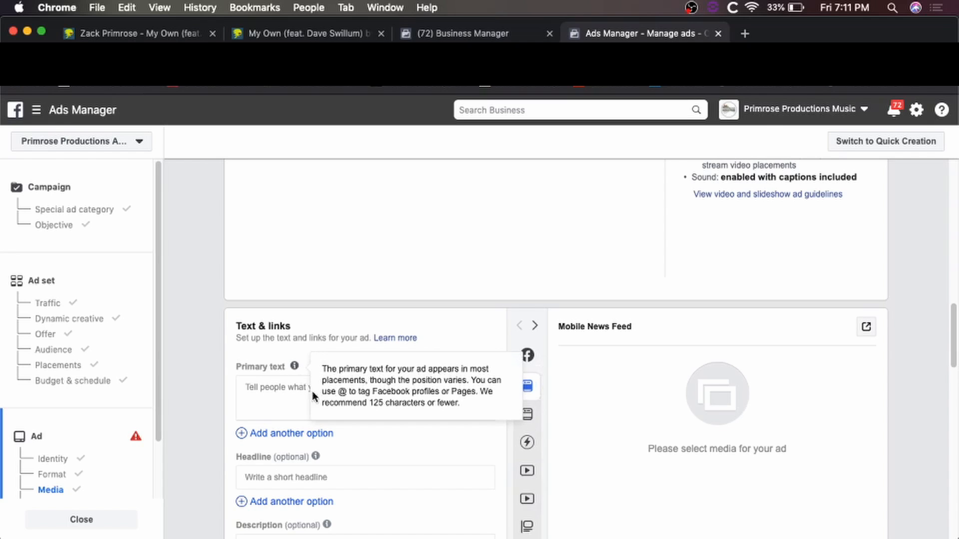
scroll(395, 424, down, 8)
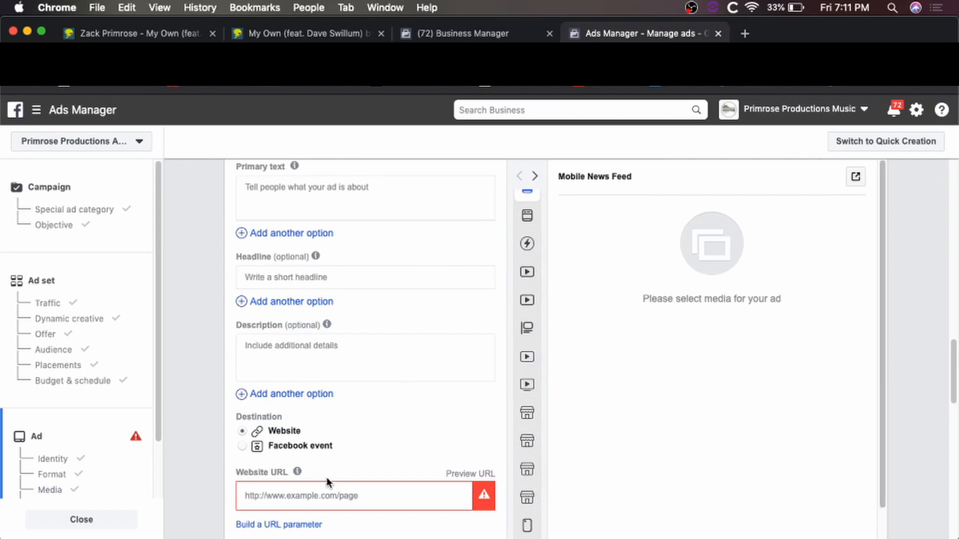
click(316, 33)
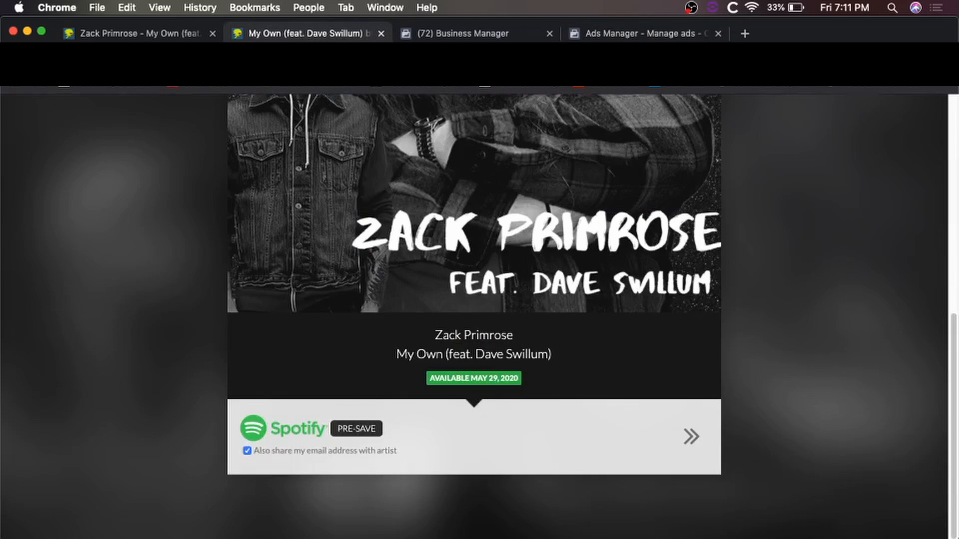
click(624, 35)
click(370, 499)
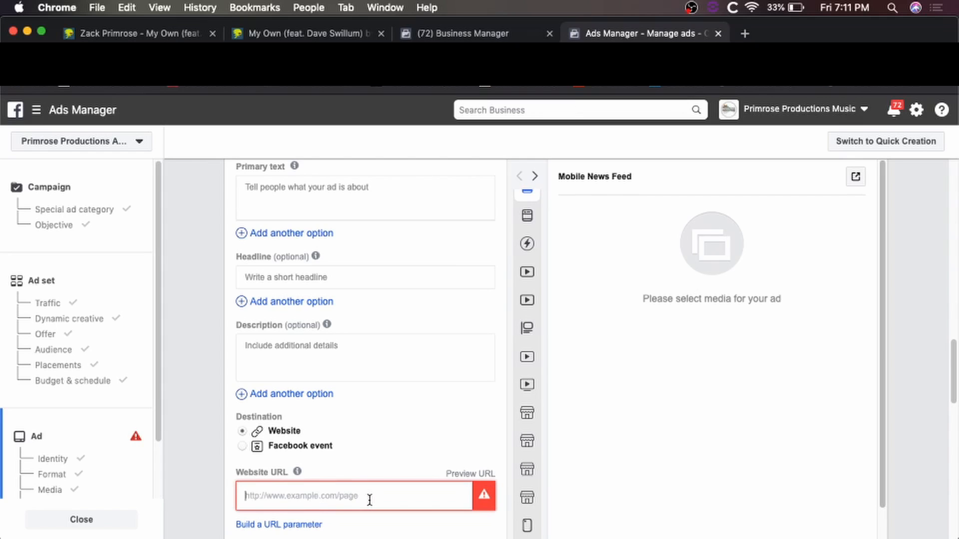
text(https://distrokid.com/hyperfollow/zackprimrose/my-own-feat-dave-swillum)
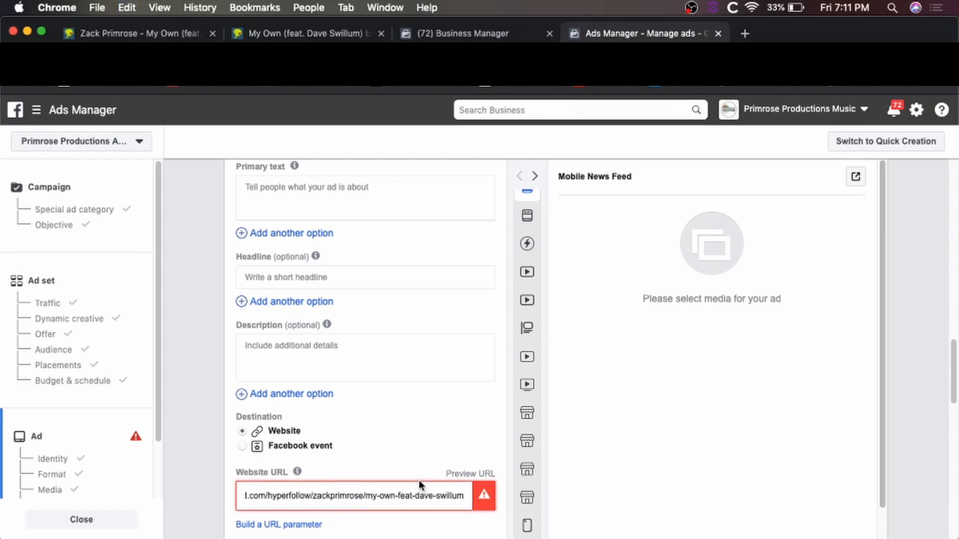
click(301, 35)
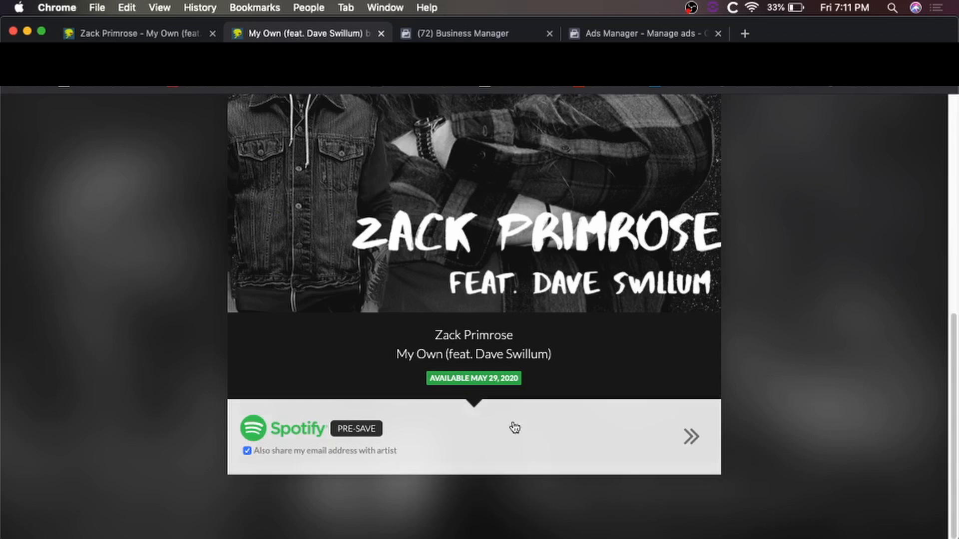
click(614, 35)
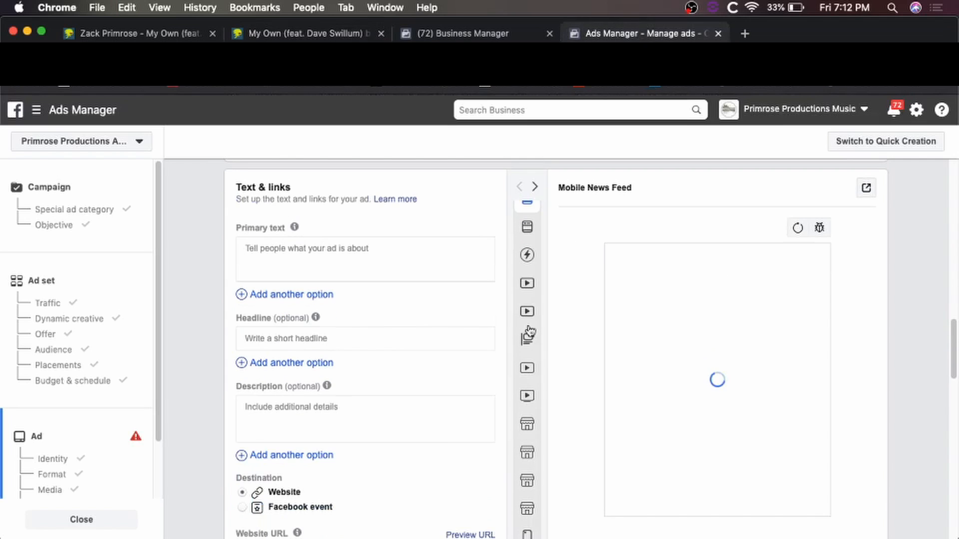
scroll(412, 329, up, 4)
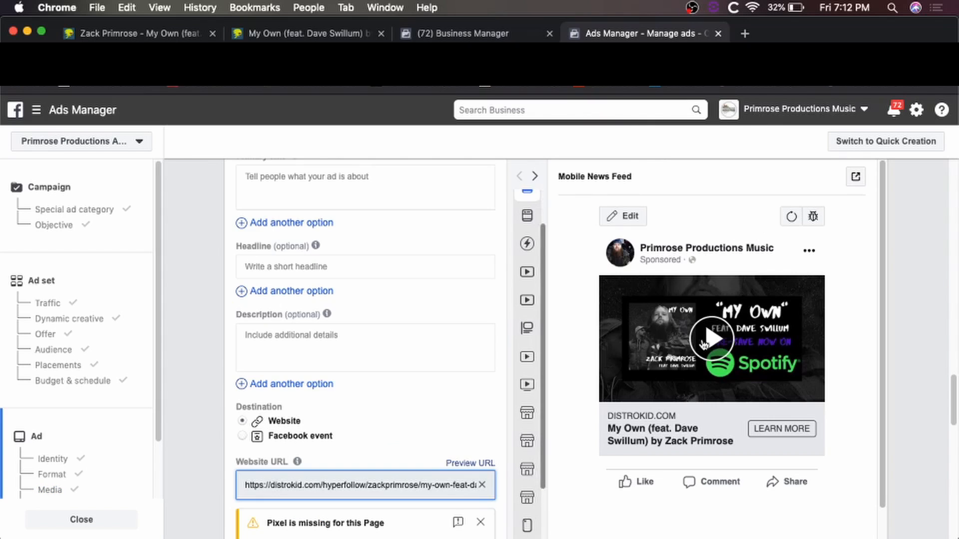
Clear the stray primary text and set the headline to 'New Song Out Now'.
scroll(355, 270, up, 2)
click(356, 269)
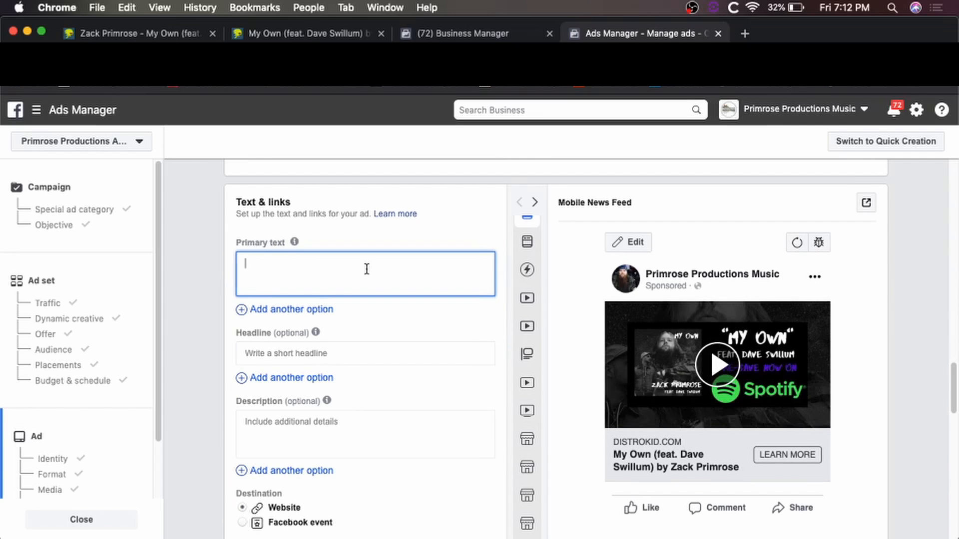
text(njensff)
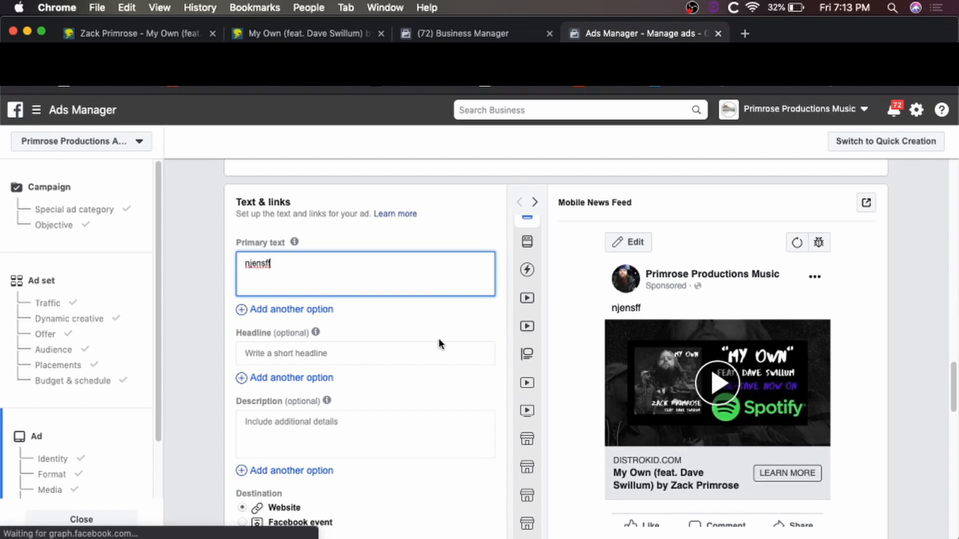
key(BackSpace)
key(BackSpace)
key(BackSpace)
key(BackSpace)
key(BackSpace)
key(BackSpace)
key(BackSpace)
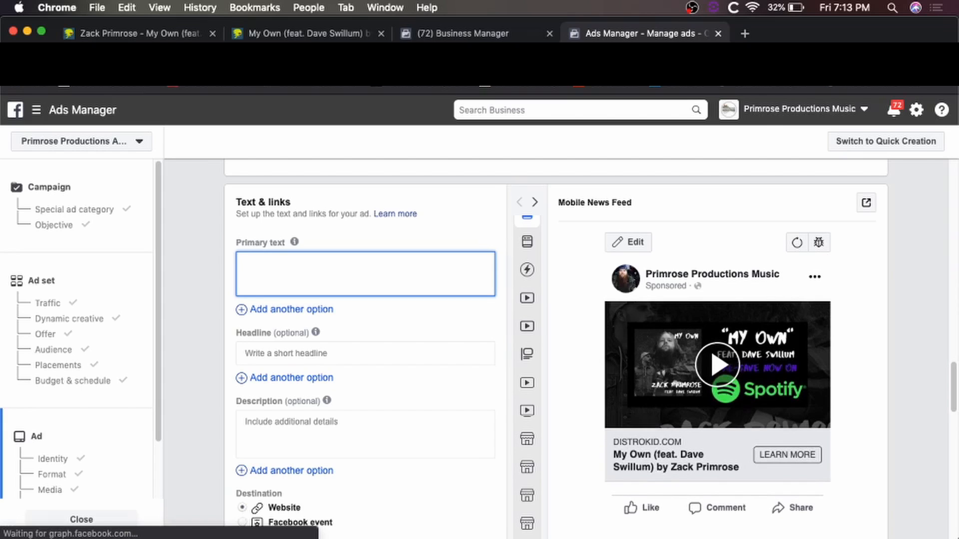
click(366, 351)
text(Ne)
text(w Tr)
key(BackSpace)
key(BackSpace)
text(Song)
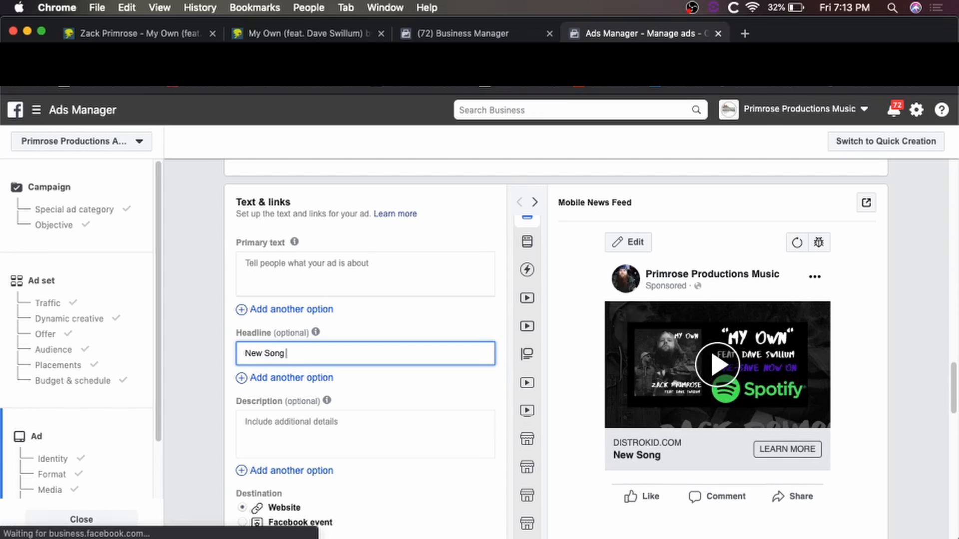
text( Out Now)
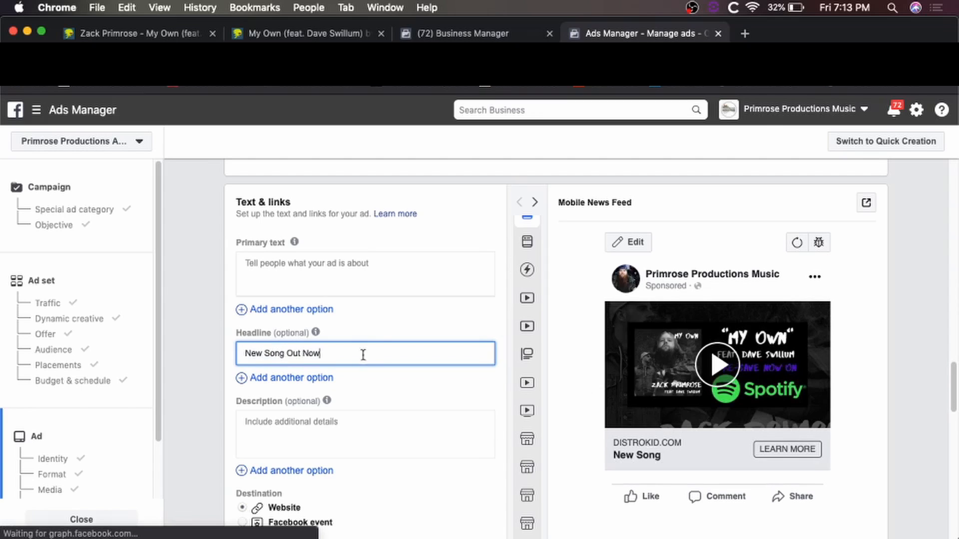
Write the description 'Metal Collab with' followed by the two featured artists.
click(351, 436)
text(M)
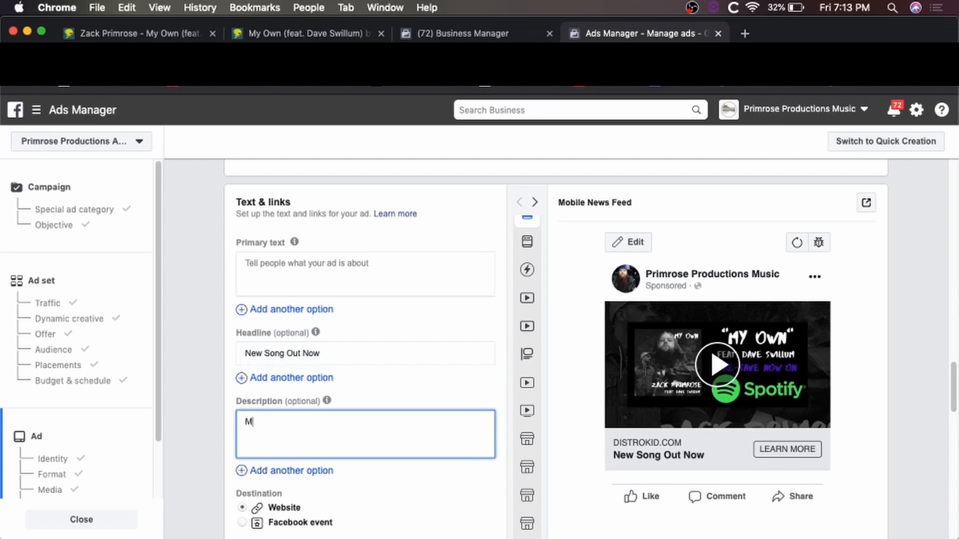
text(etal)
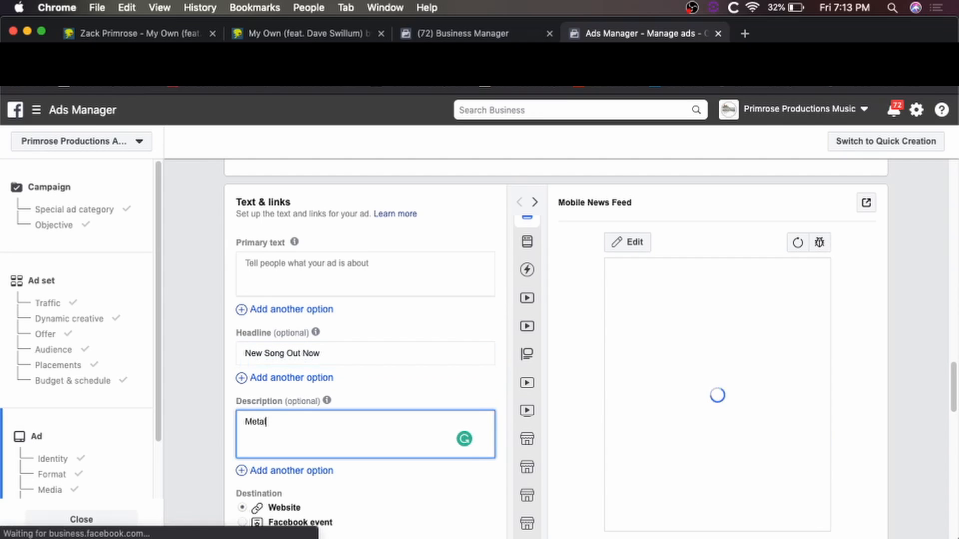
text( Collab with Zack Primrose and Dave Swillum)
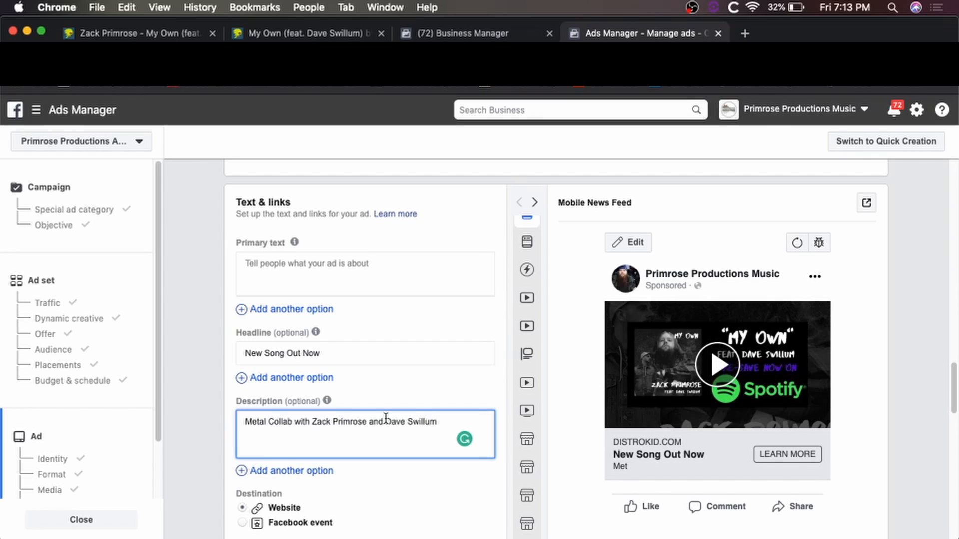
click(311, 272)
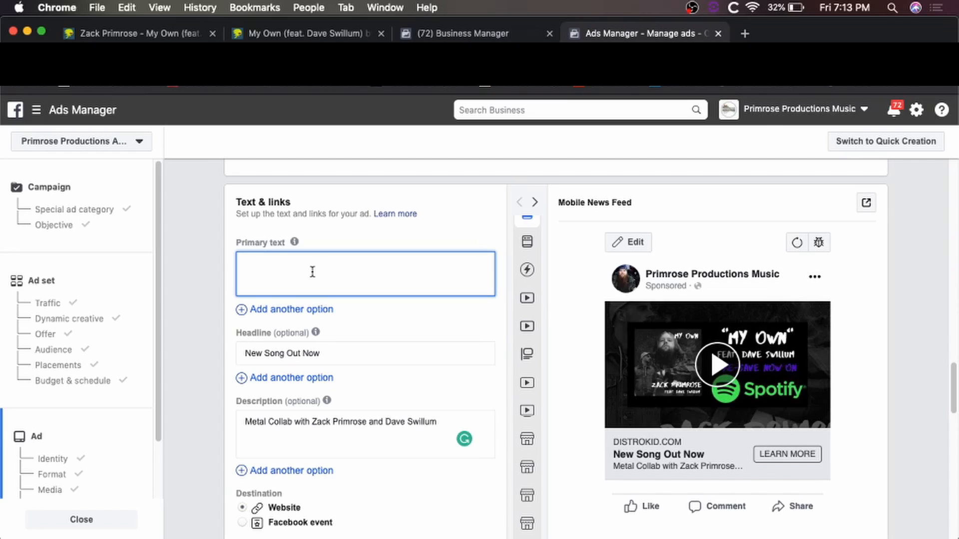
Paste the message that the track is finally ready to share as the primary text.
text(I'm so glad this track is finally ready to share with all of you! I had a lot of fun working with Dave on this; I hope you all like it!)
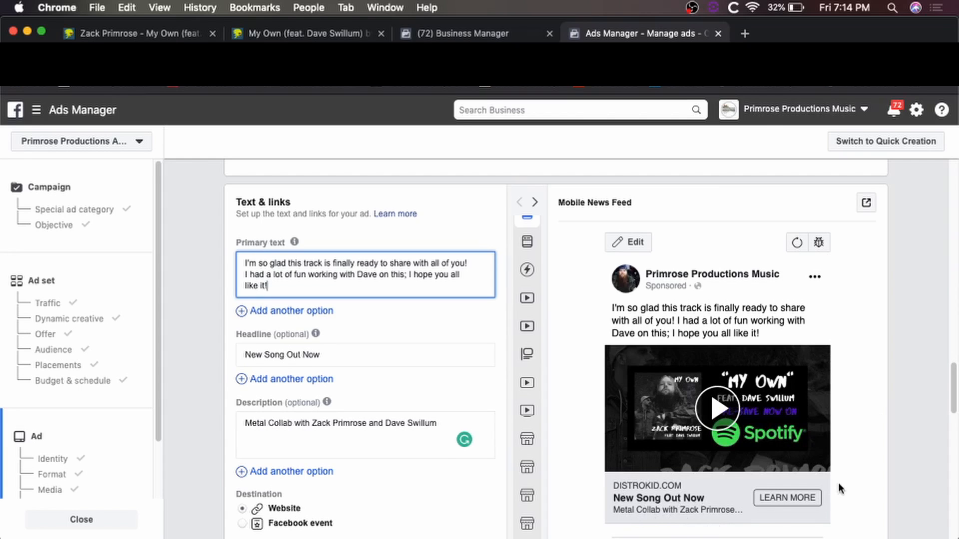
scroll(841, 489, down, 1)
scroll(852, 484, down, 3)
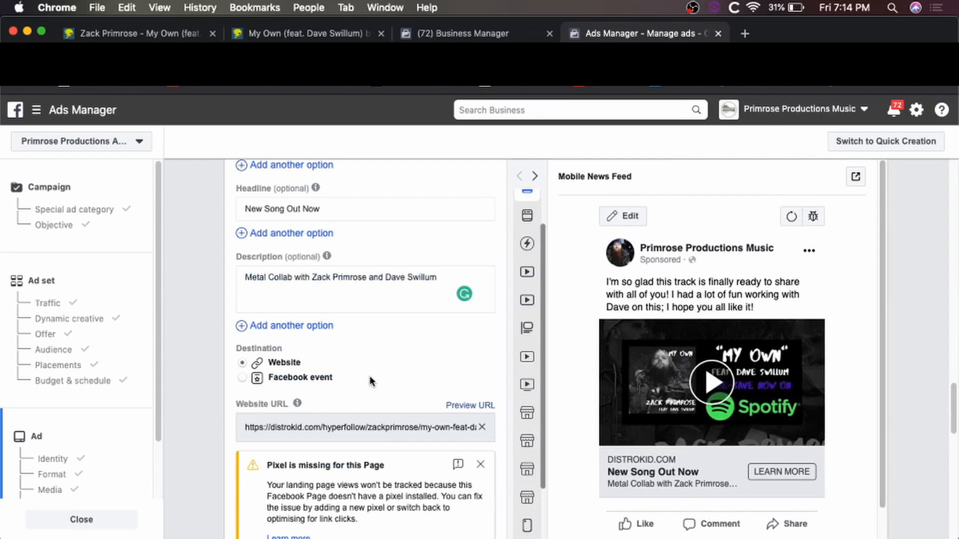
scroll(368, 370, up, 5)
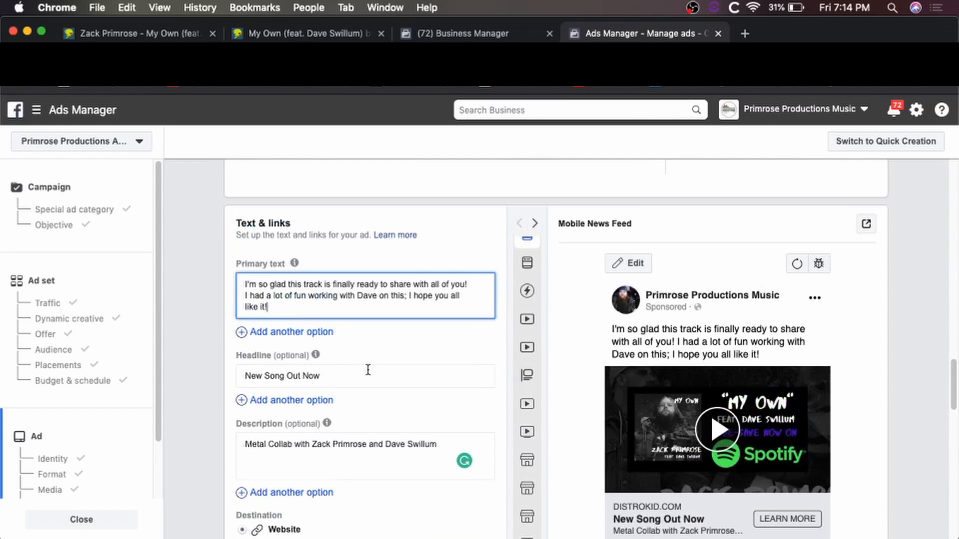
scroll(388, 386, down, 5)
scroll(385, 385, down, 8)
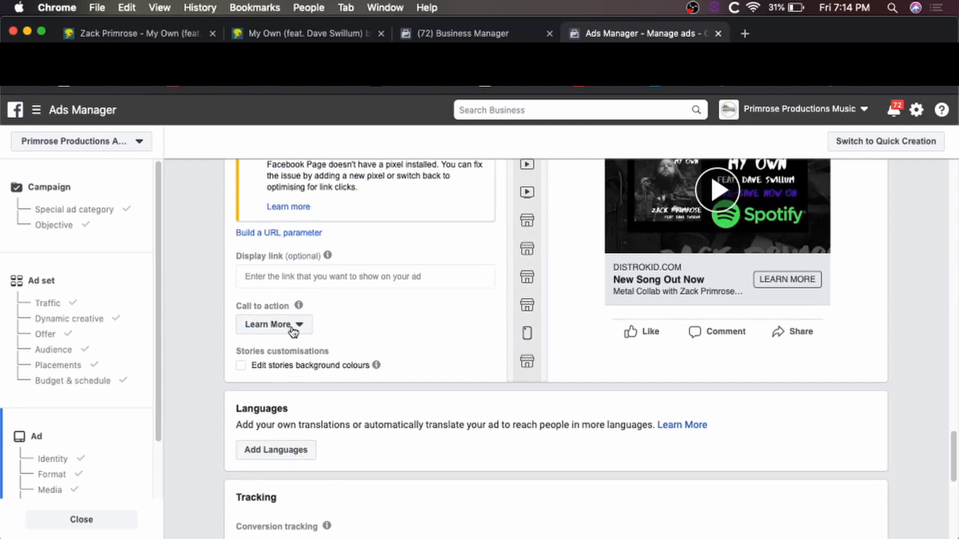
click(293, 330)
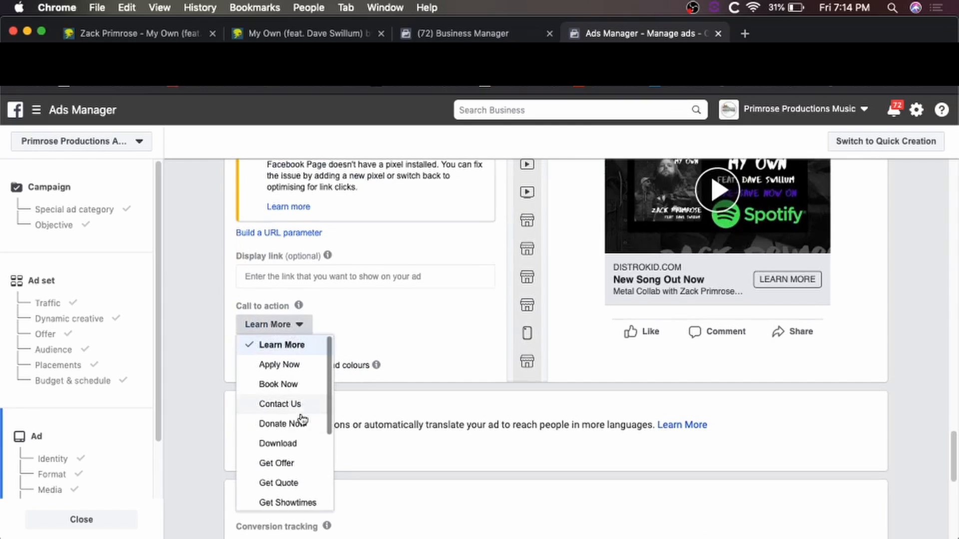
scroll(302, 412, down, 3)
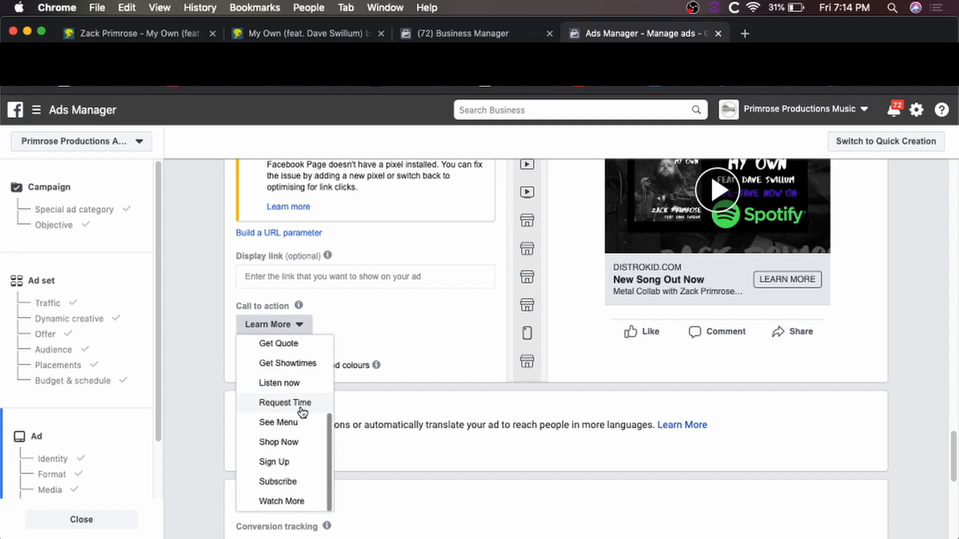
scroll(299, 417, up, 3)
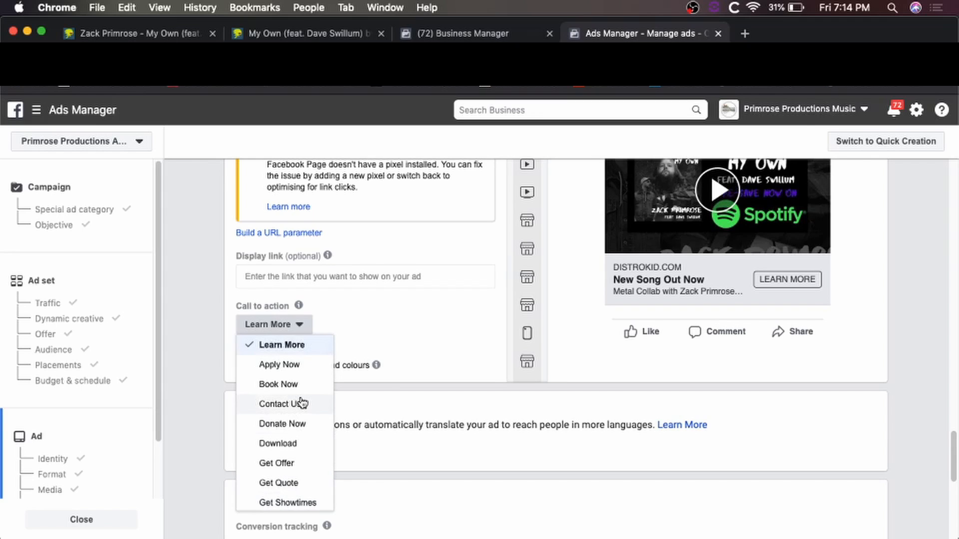
scroll(302, 403, down, 3)
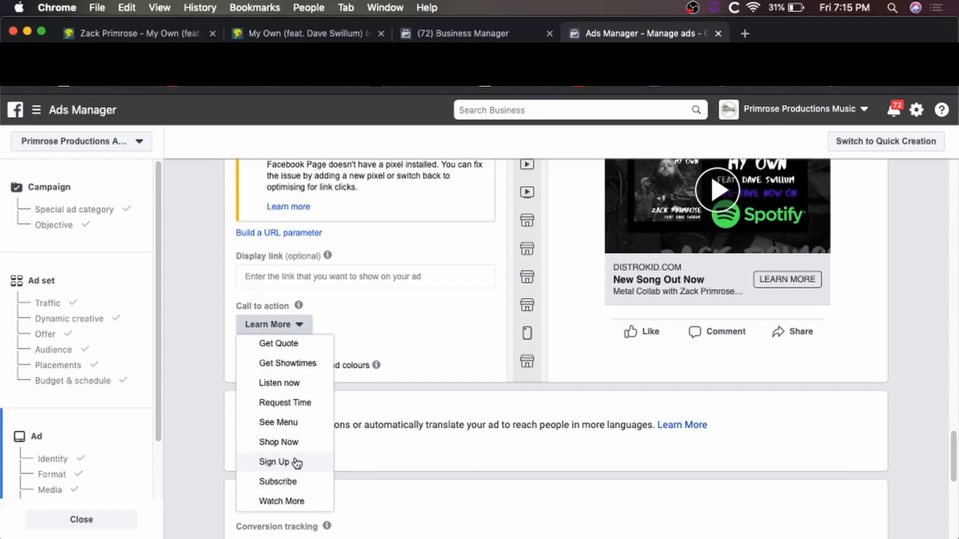
scroll(288, 382, up, 5)
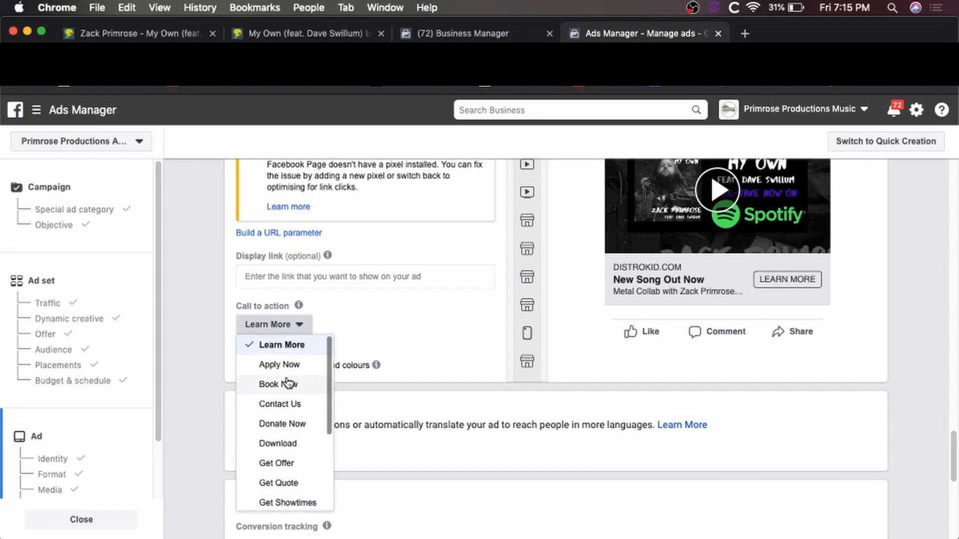
click(296, 351)
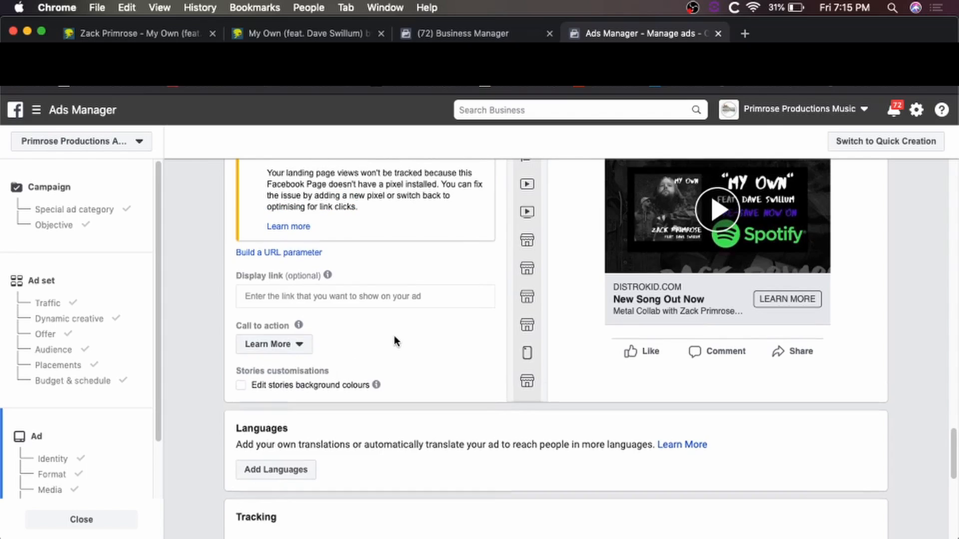
scroll(394, 336, up, 5)
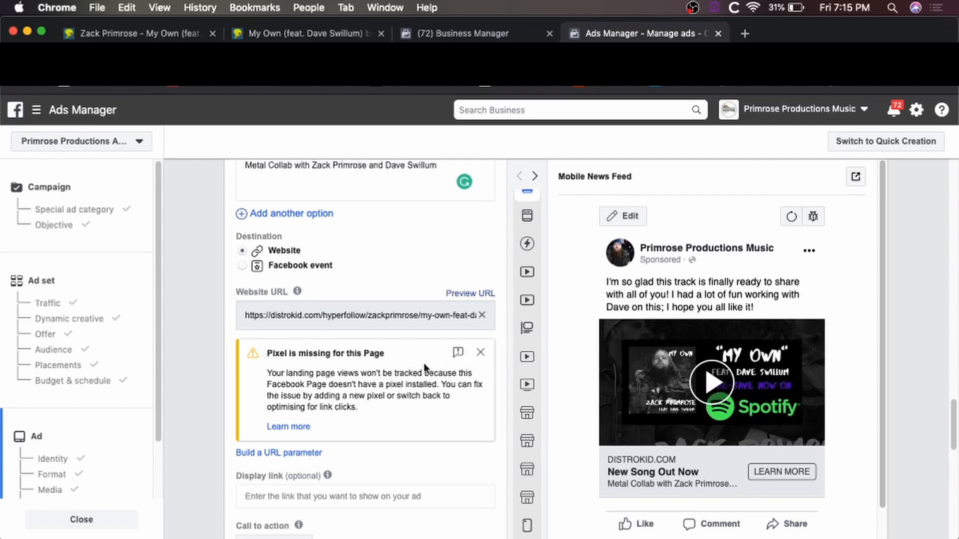
Close the missing-pixel warning and set the display link to Spotify.com.
click(480, 353)
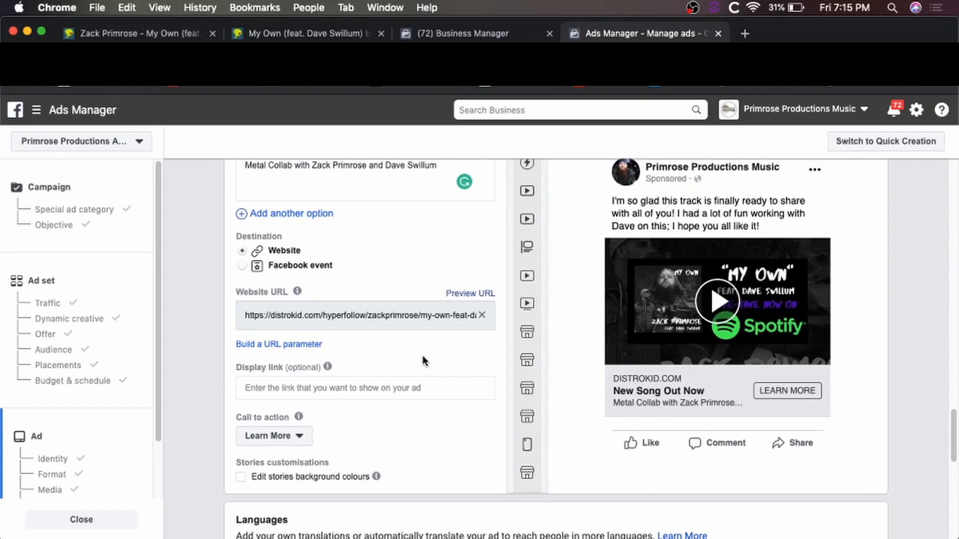
mouse_move(314, 369)
click(319, 391)
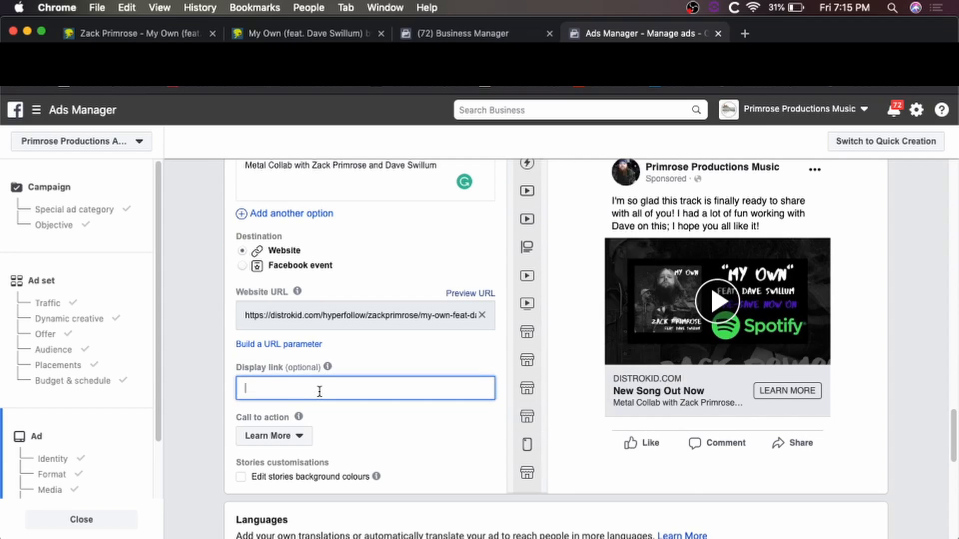
text(Spotify.com)
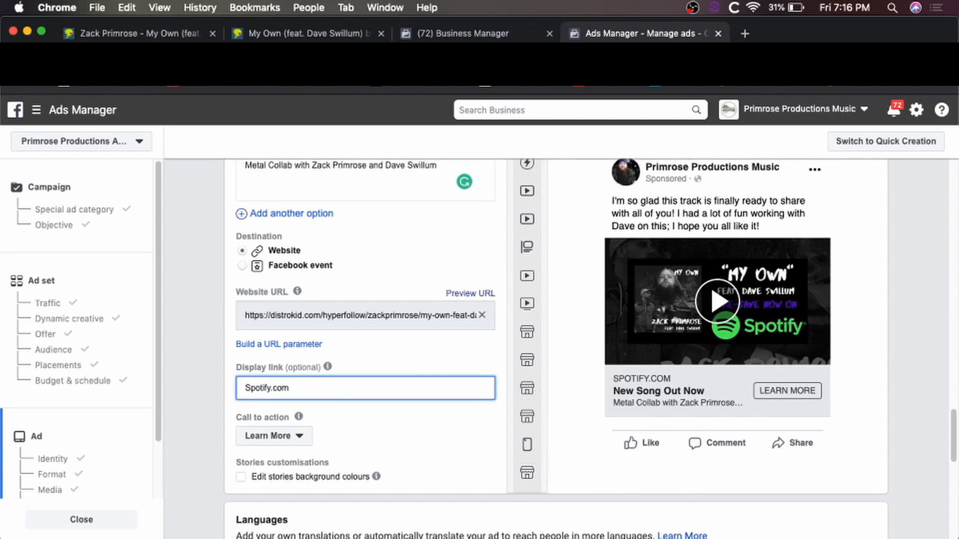
click(295, 33)
scroll(509, 209, up, 10)
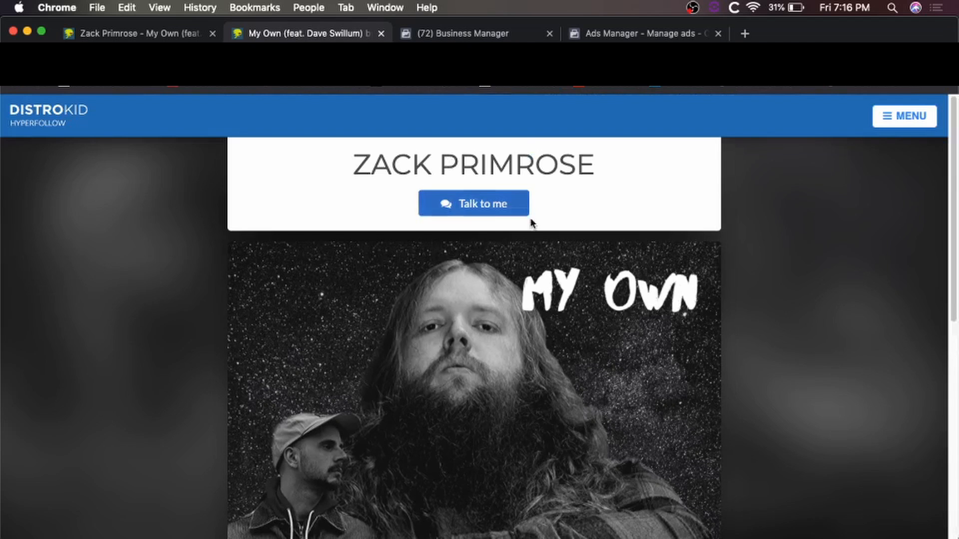
scroll(584, 223, down, 8)
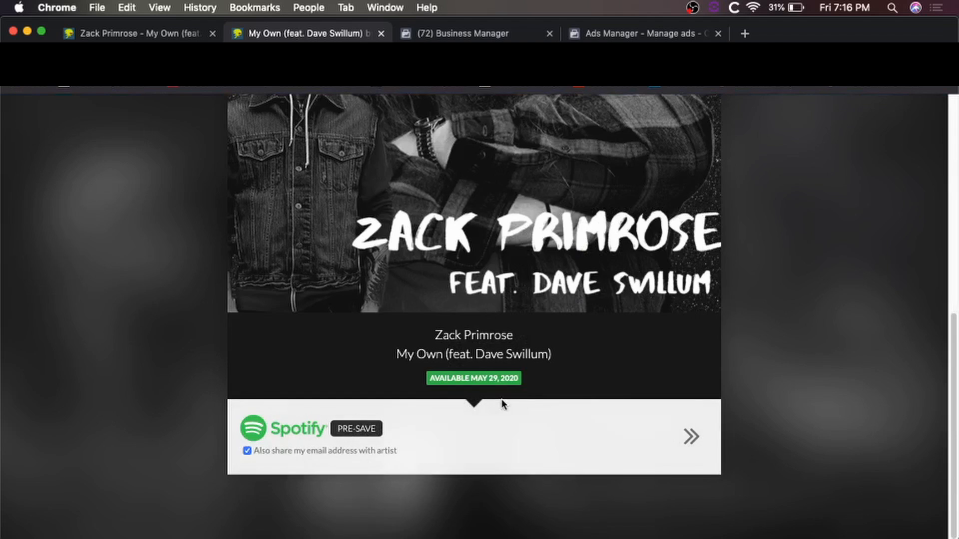
click(624, 36)
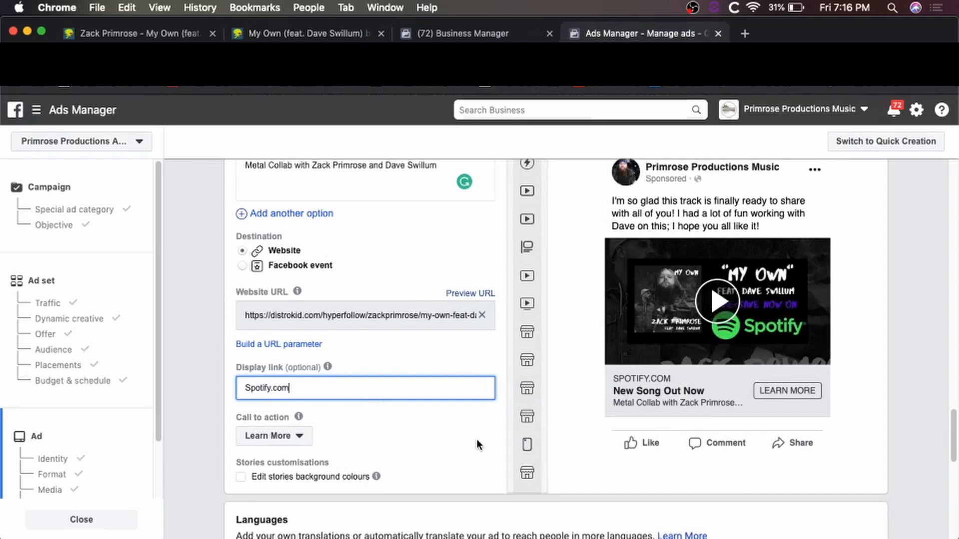
Confirm the campaign, ad set and ad for publishing.
scroll(915, 394, up, 10)
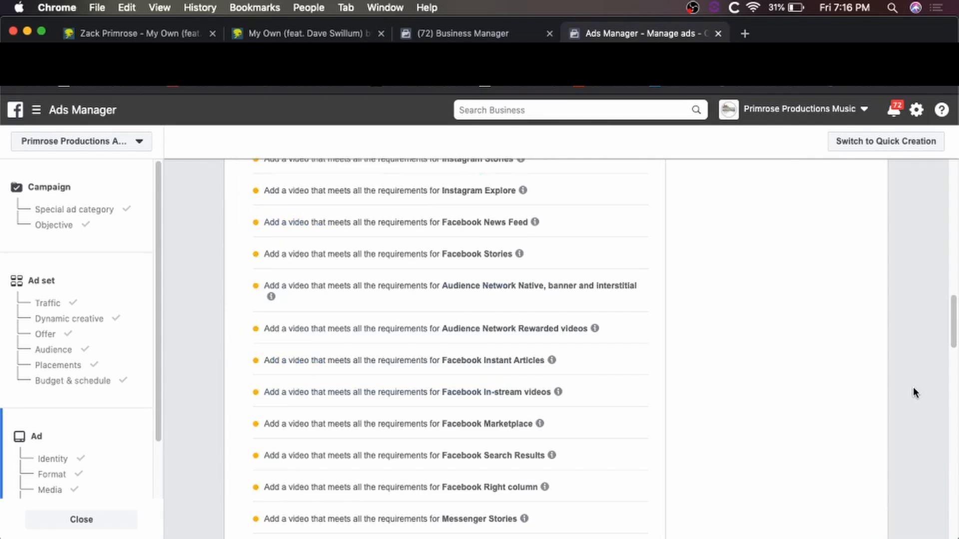
scroll(914, 393, up, 15)
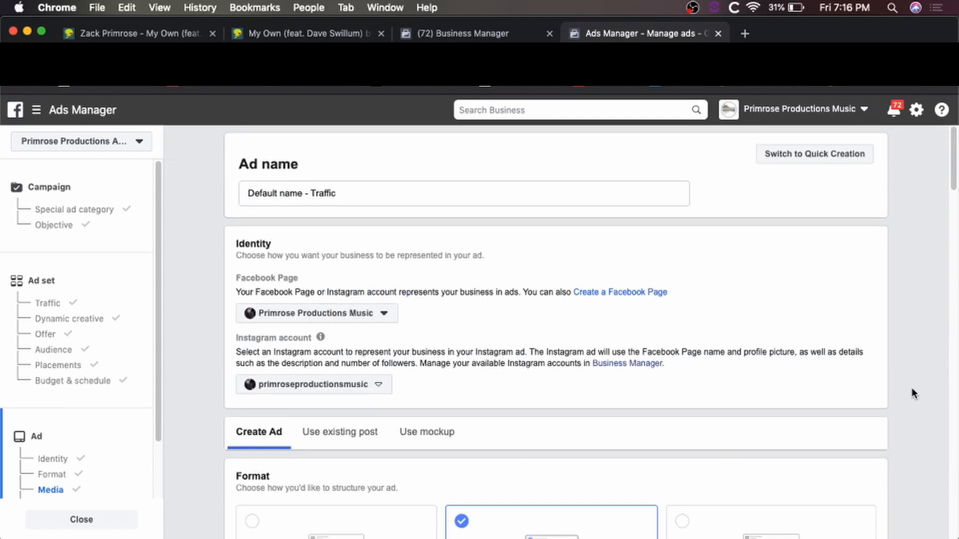
scroll(911, 389, down, 20)
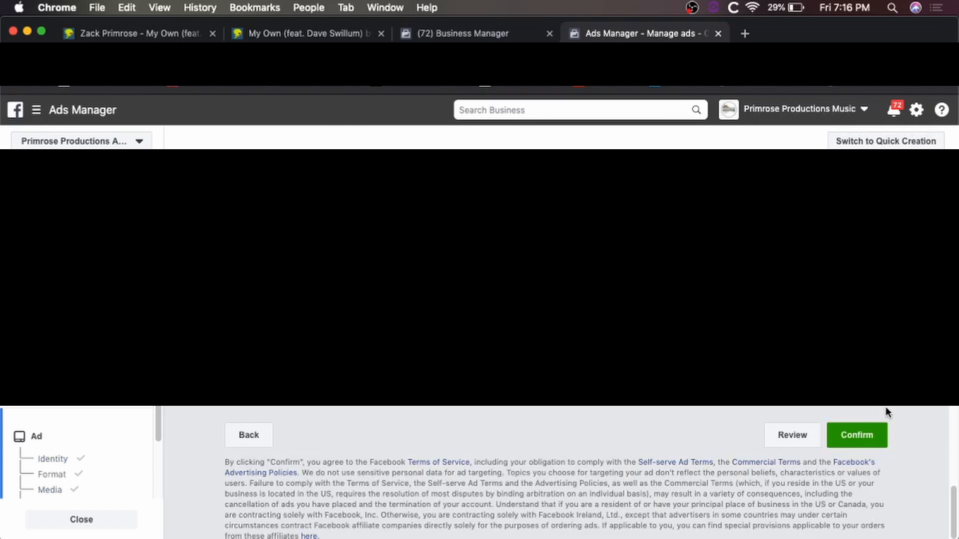
click(856, 443)
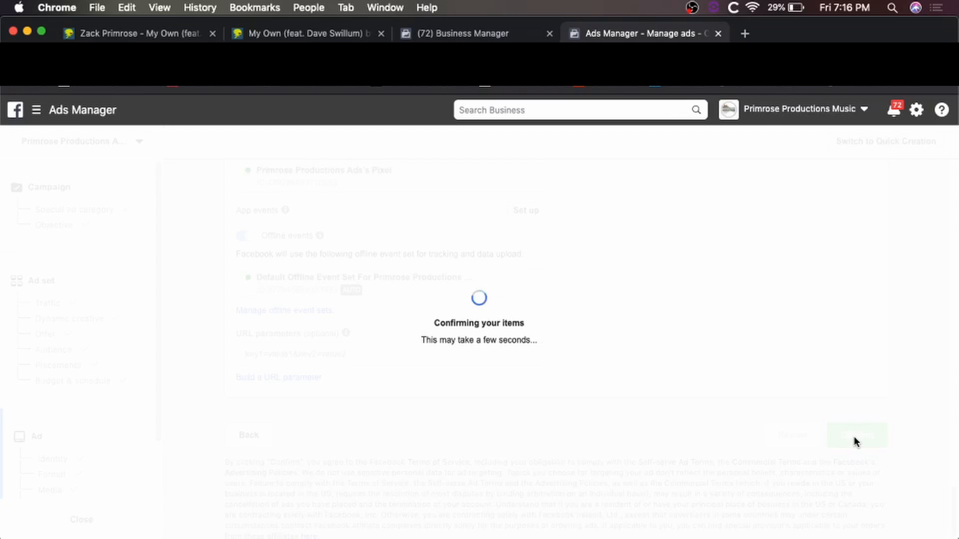